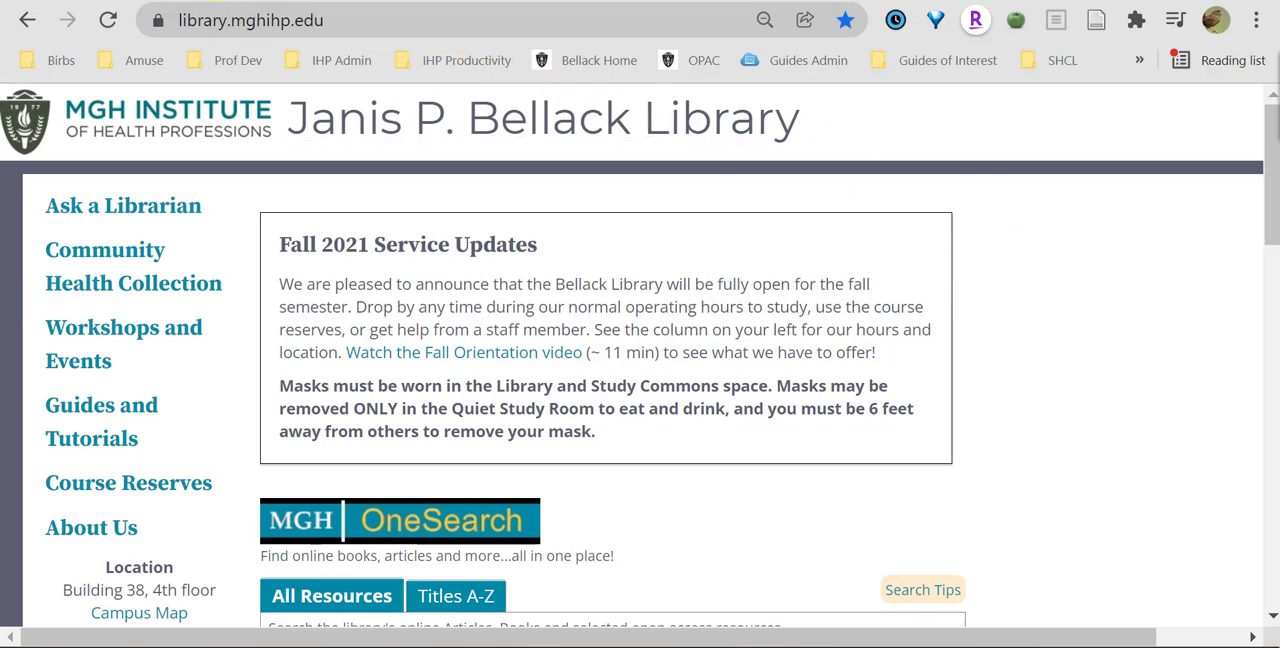
Search Google for bellack library and return to the Bellack Library home page
{"action": "left_click", "coordinate": [216, 18]}
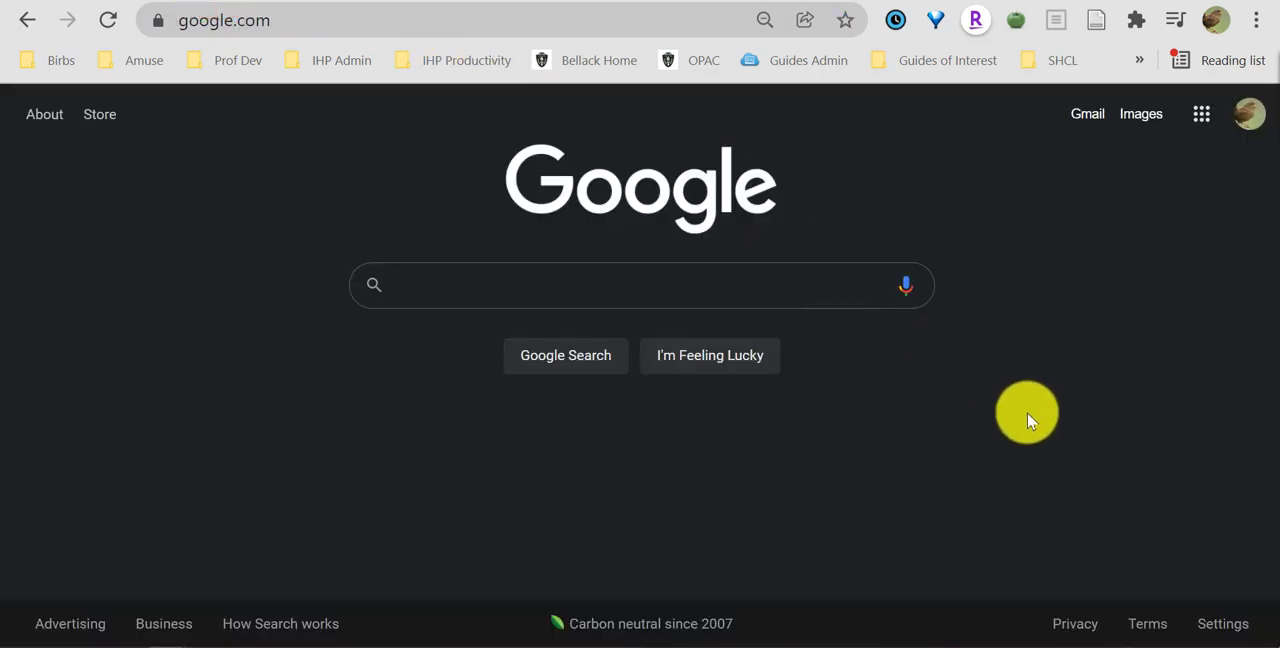
{"action": "type", "text": "bellack"}
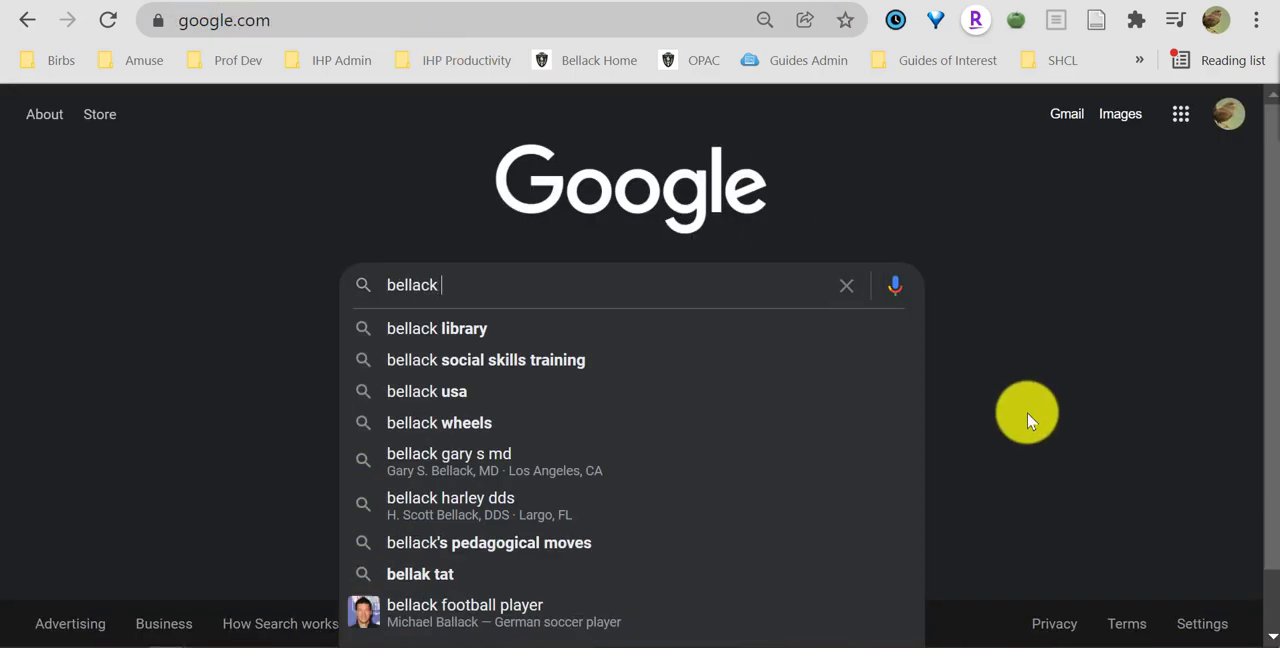
{"action": "type", "text": " library"}
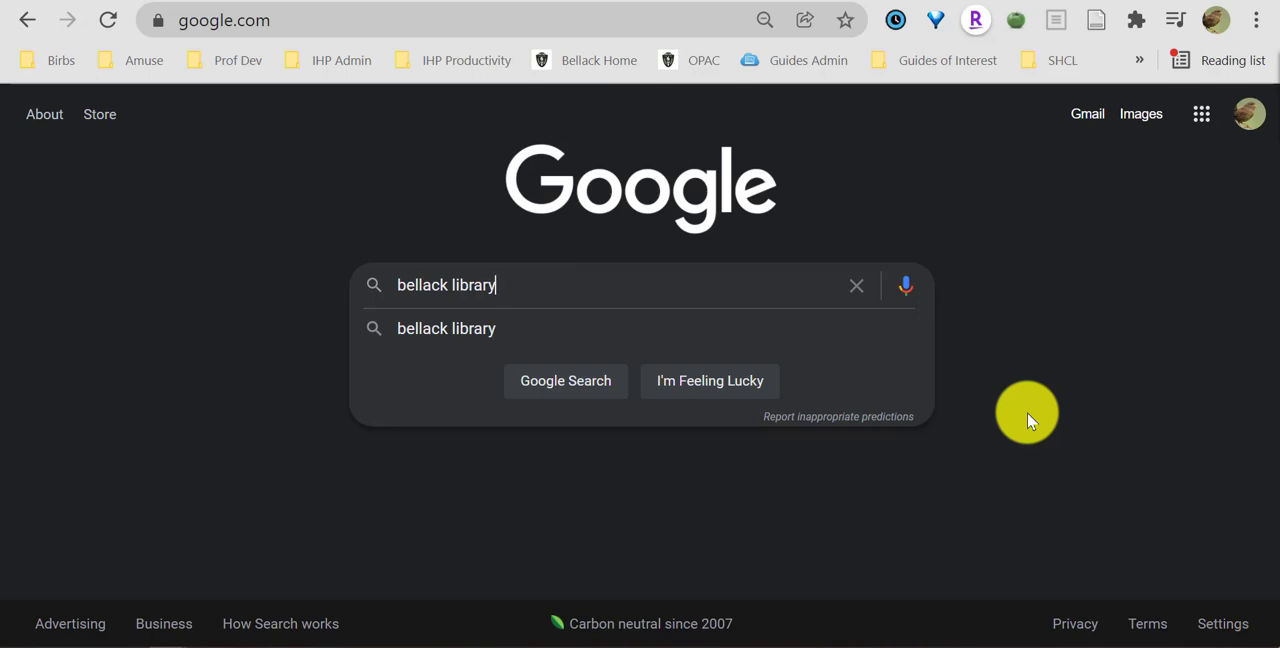
{"action": "key", "text": "Return"}
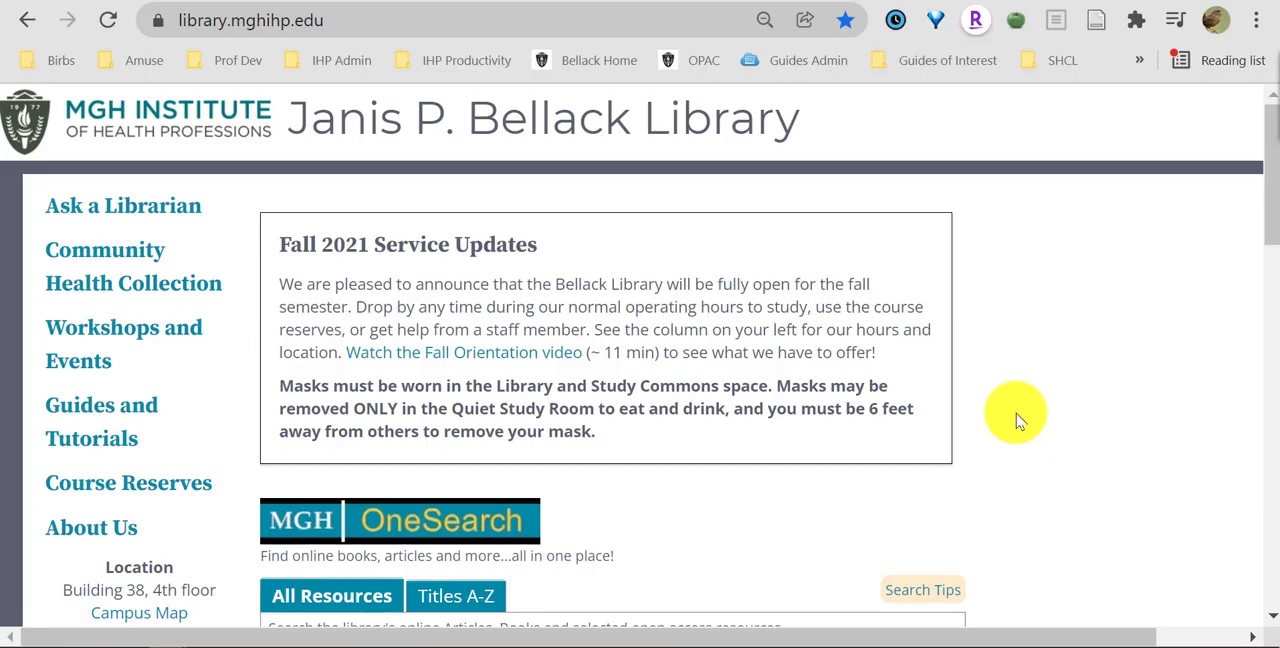
{"action": "scroll", "coordinate": [697, 255], "scroll_direction": "down", "scroll_amount": 3}
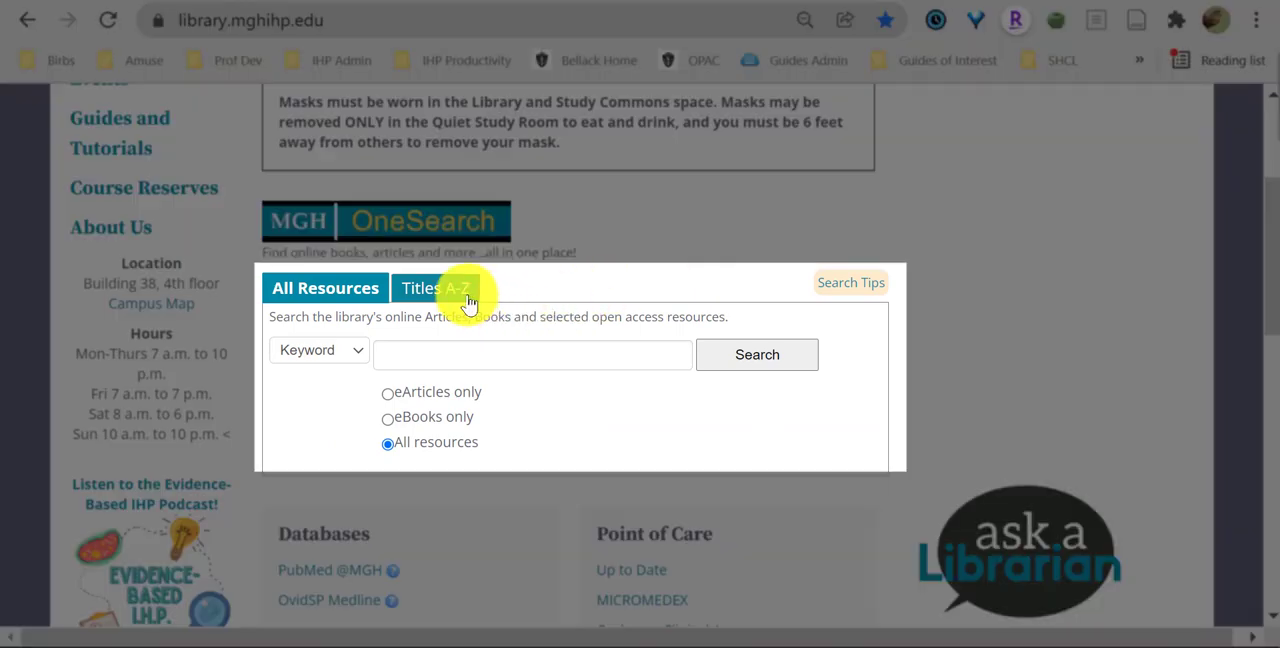
Set OneSearch to a Titles A-Z search limited to eJournals only, ready for the query nursing research
{"action": "left_click", "coordinate": [455, 285]}
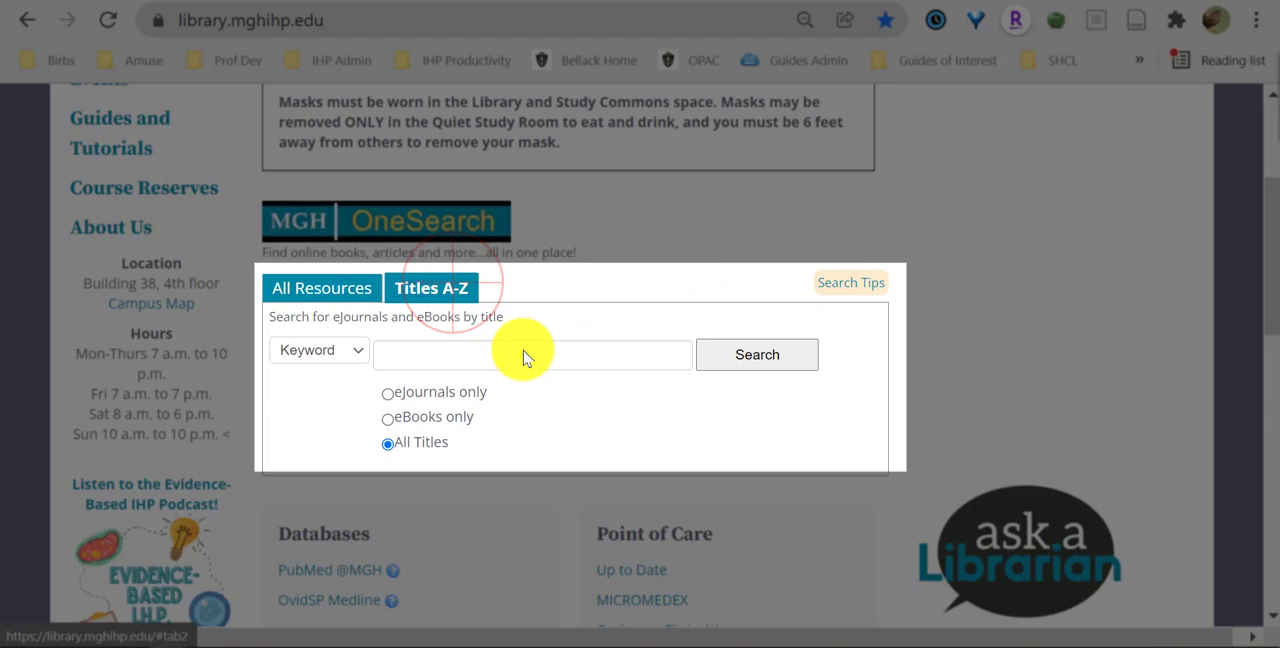
{"action": "left_click", "coordinate": [388, 393]}
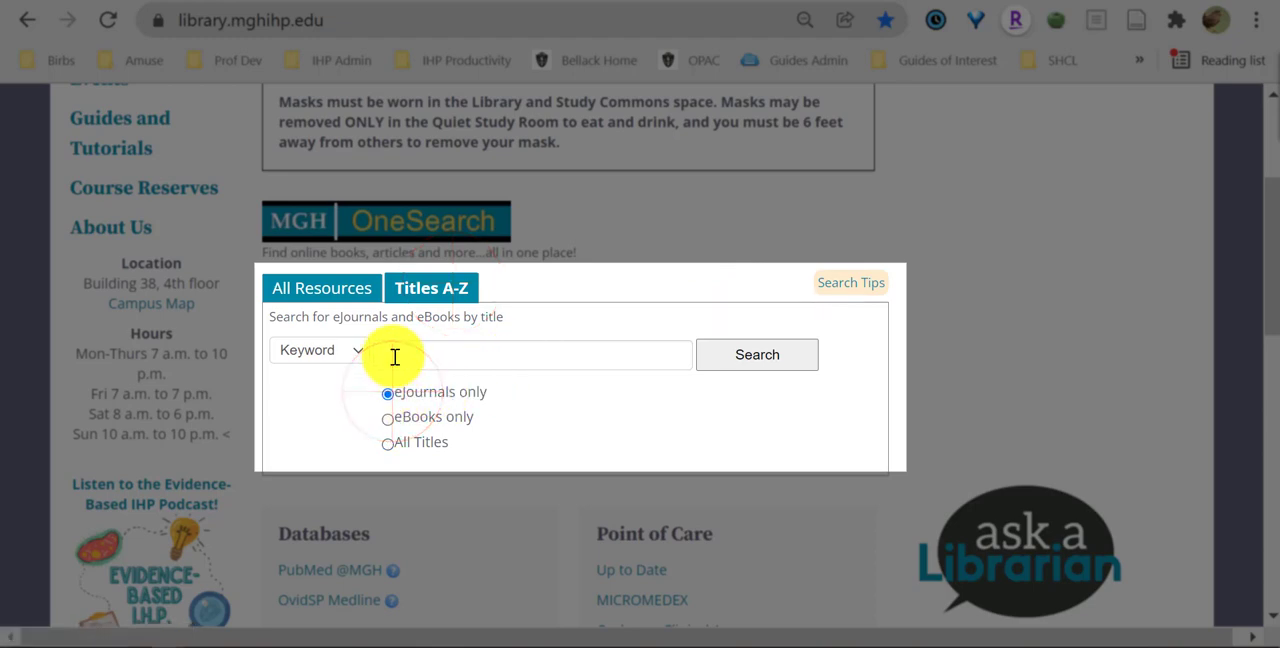
{"action": "left_click", "coordinate": [395, 357]}
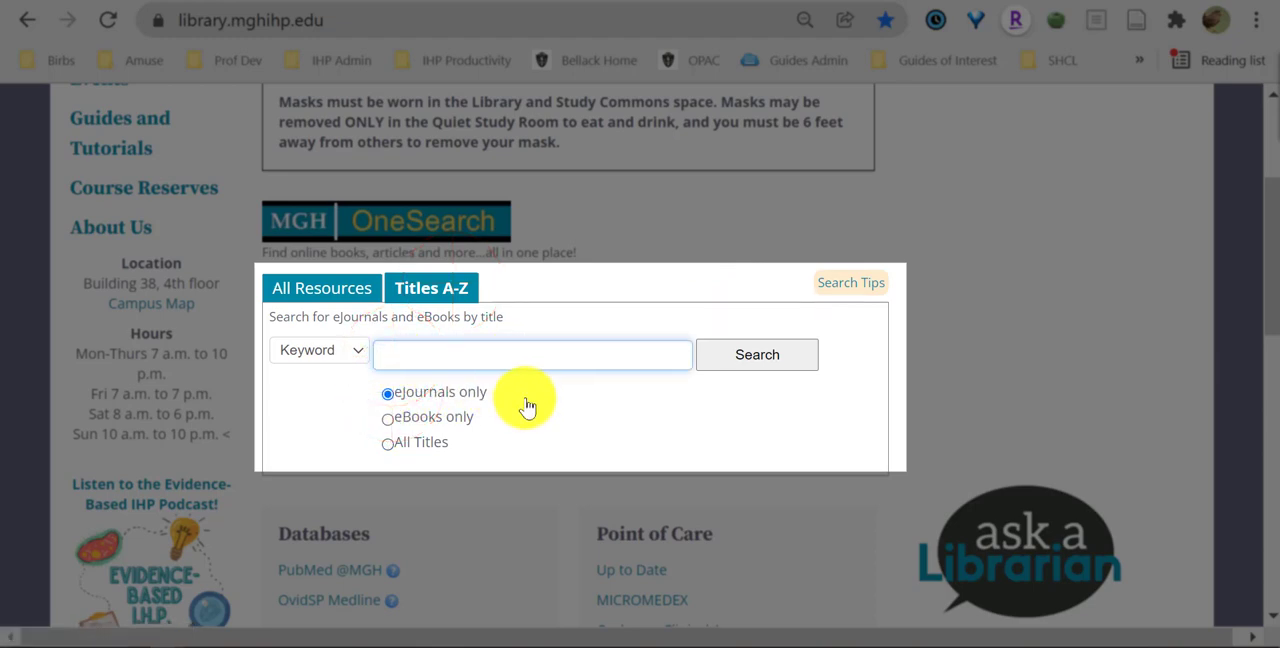
{"action": "type", "text": "nursing resear"}
{"action": "type", "text": "ch"}
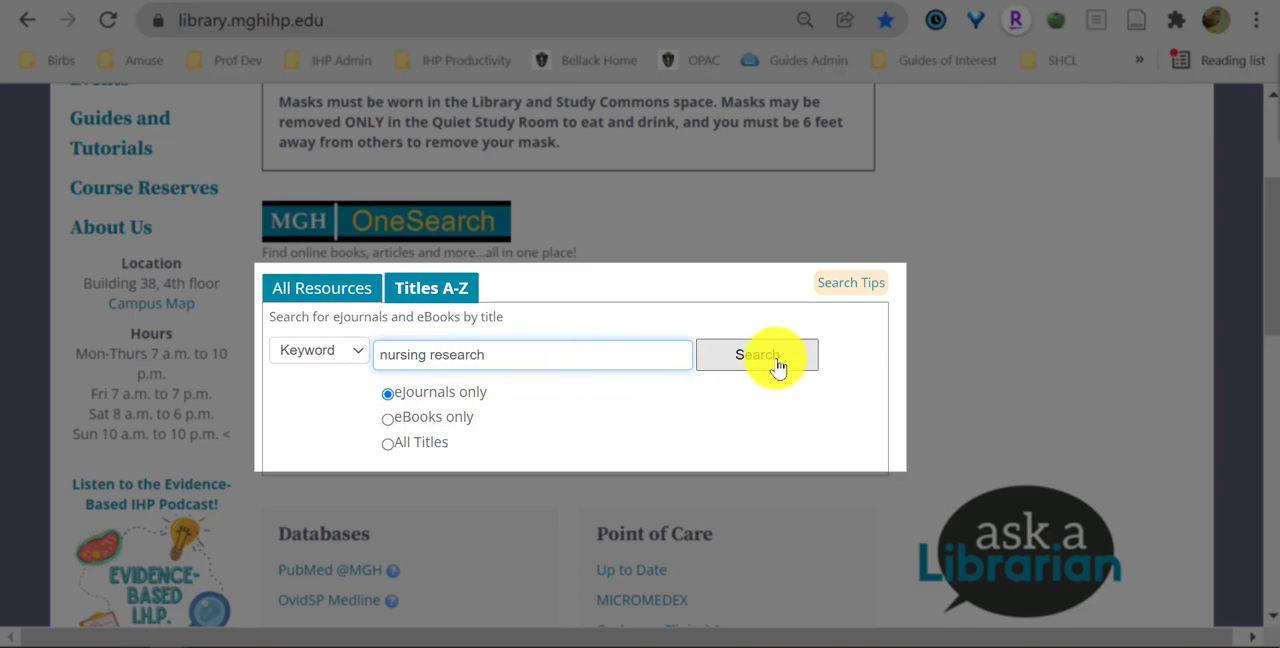
Run the nursing research title search and open the Nursing Research journal in BrowZine
{"action": "left_click", "coordinate": [778, 367]}
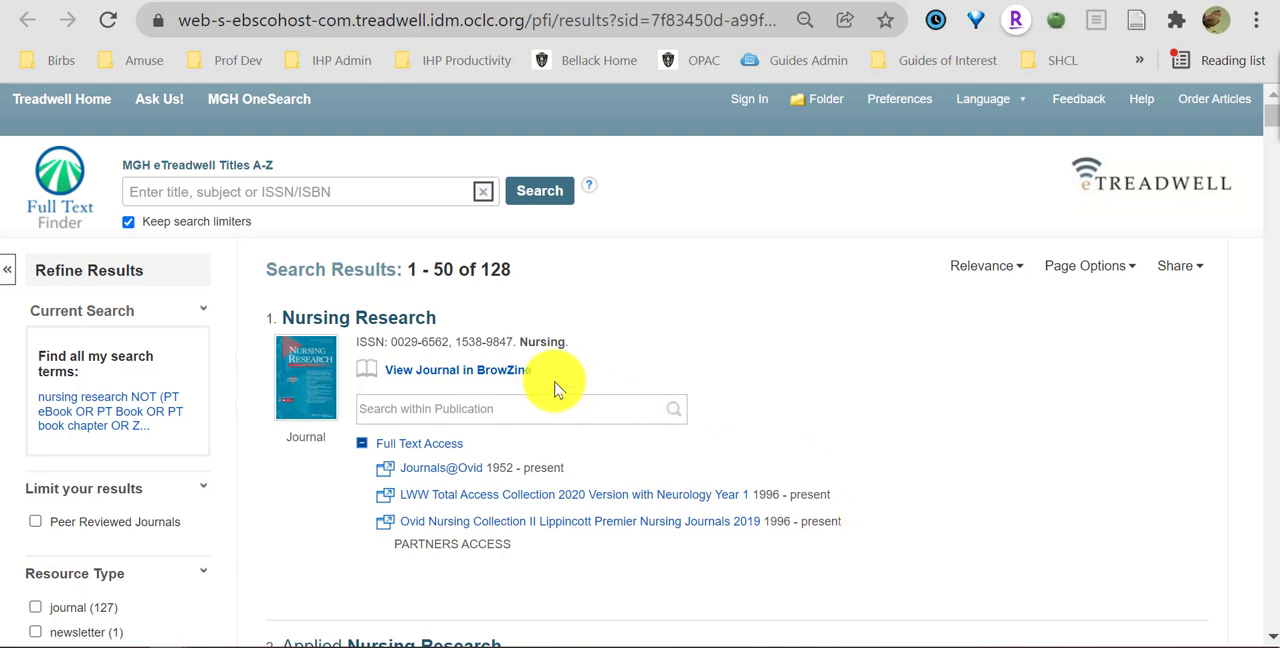
{"action": "left_click", "coordinate": [508, 371]}
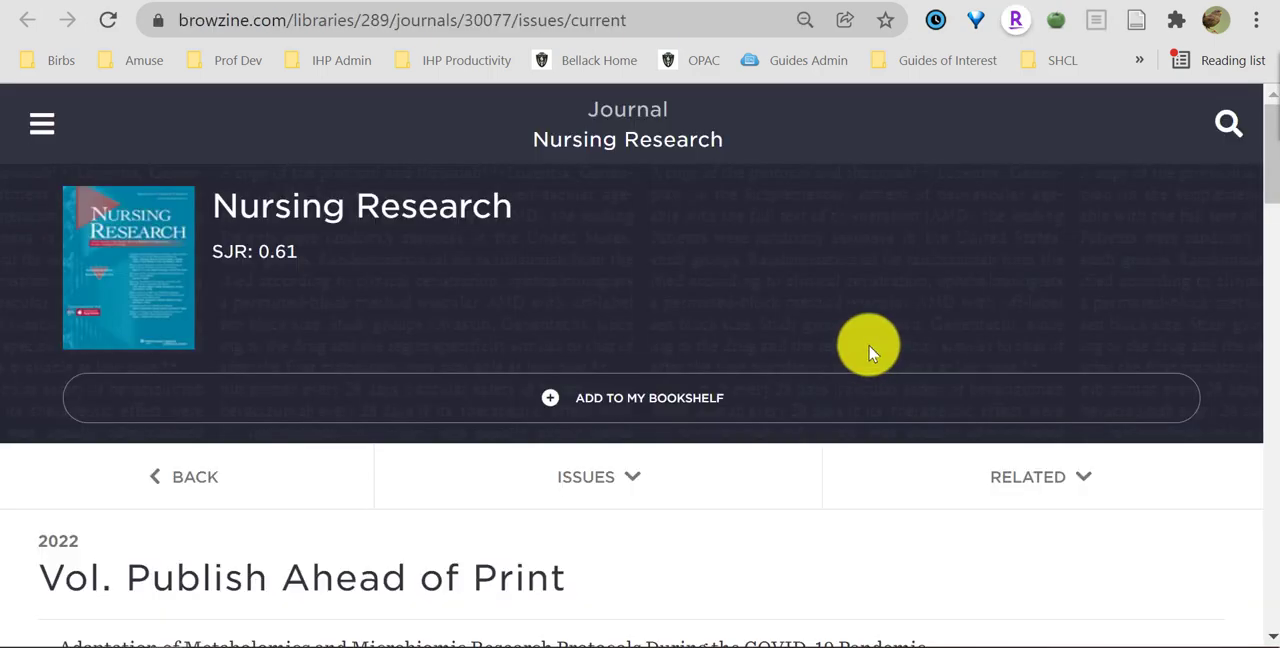
{"action": "scroll", "coordinate": [869, 350], "scroll_direction": "down", "scroll_amount": 2}
{"action": "scroll", "coordinate": [869, 350], "scroll_direction": "down", "scroll_amount": 1}
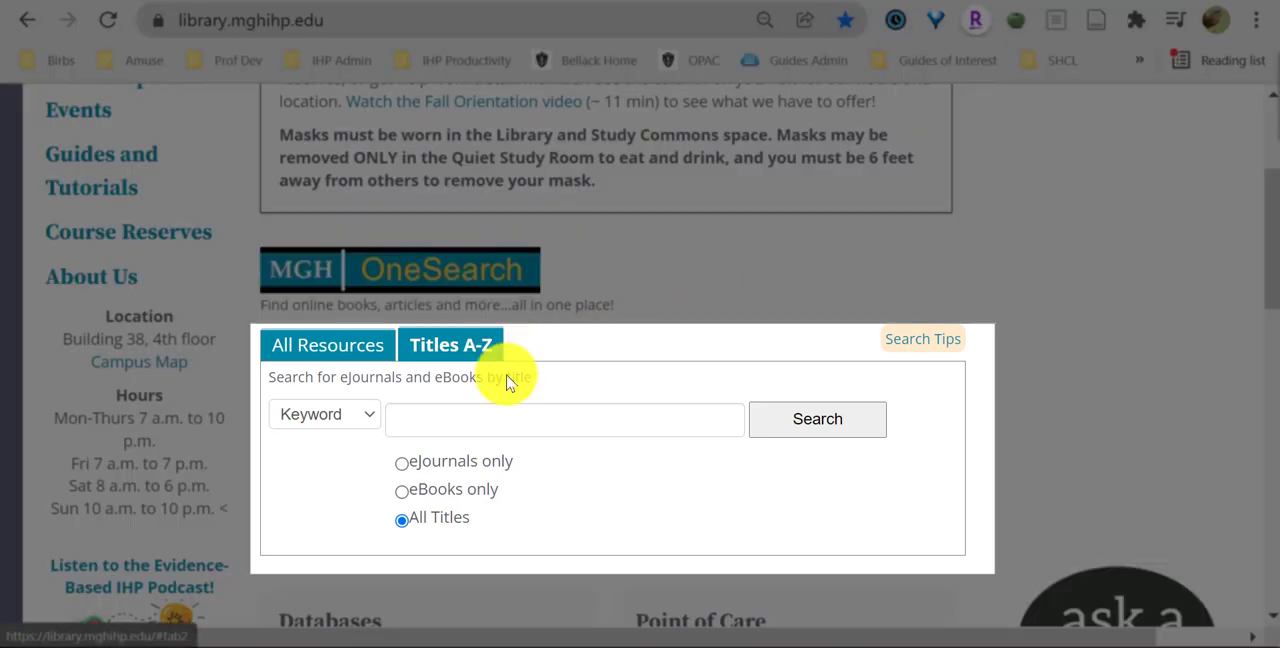
Run an eBooks-only title search for evidence-based leadership and melnyk
{"action": "left_click", "coordinate": [402, 492]}
{"action": "left_click", "coordinate": [447, 419]}
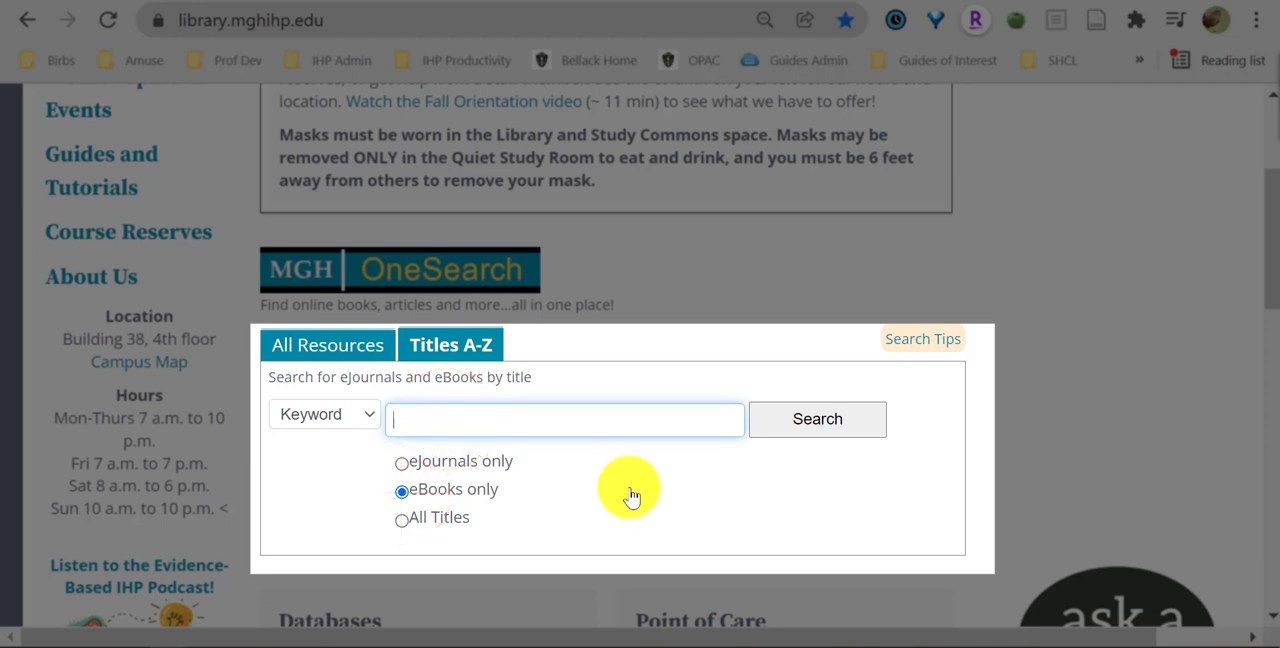
{"action": "type", "text": "evidence-based"}
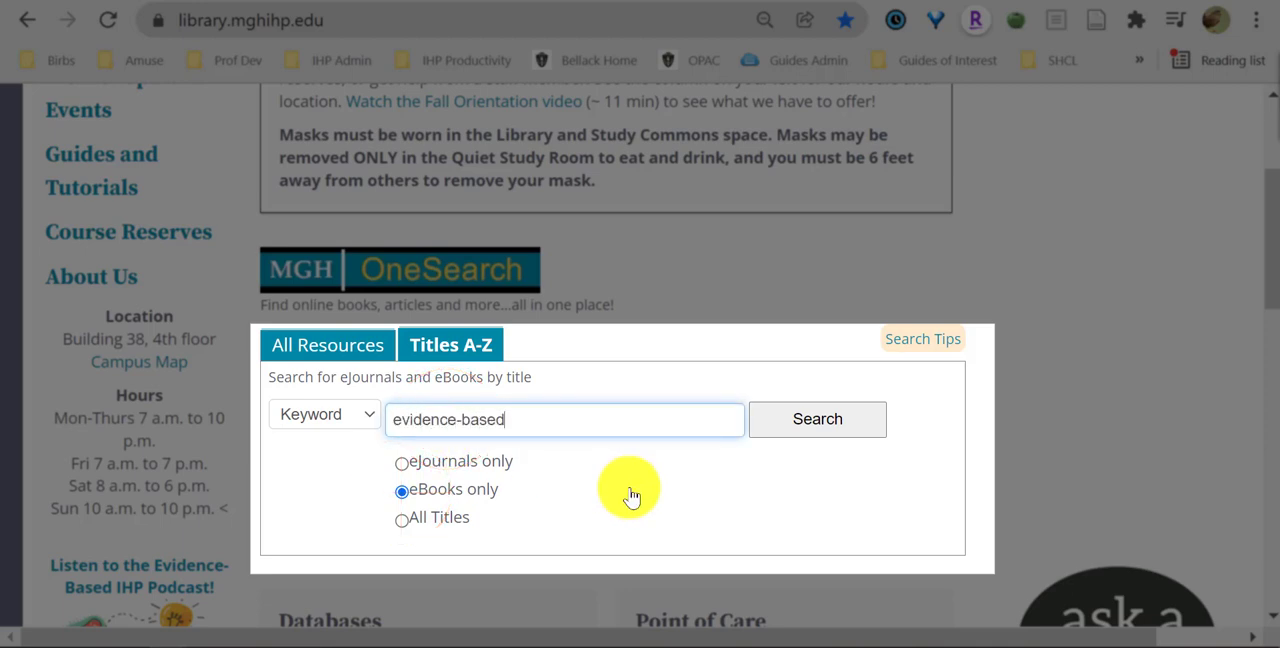
{"action": "type", "text": " leadership and m"}
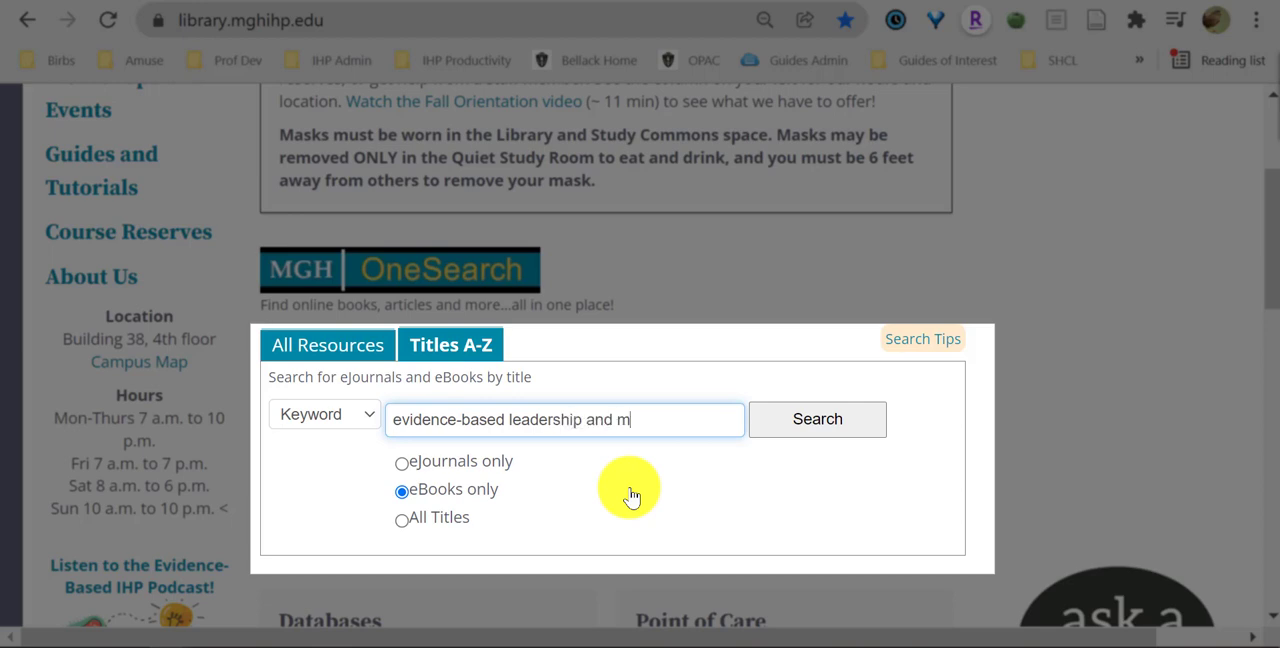
{"action": "type", "text": "elnyk"}
{"action": "key", "text": "Return"}
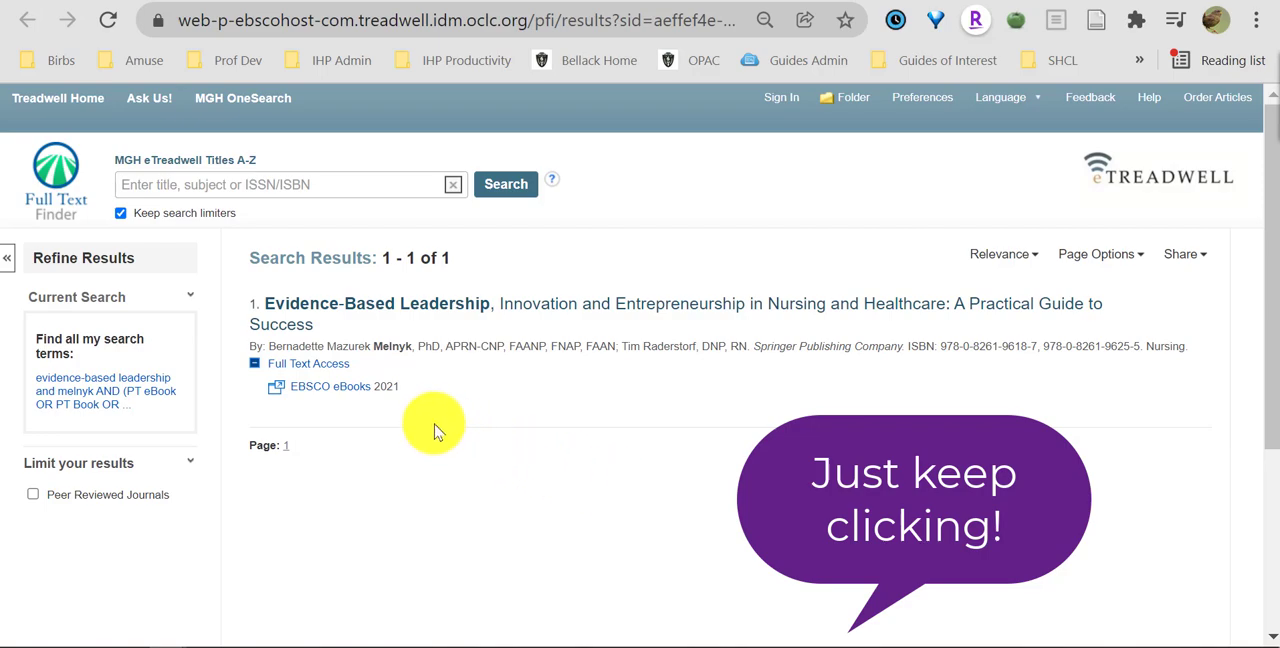
Open Melnyk's Evidence-Based Leadership record in EBSCOhost, show its permalink and close the box
{"action": "left_click", "coordinate": [342, 394]}
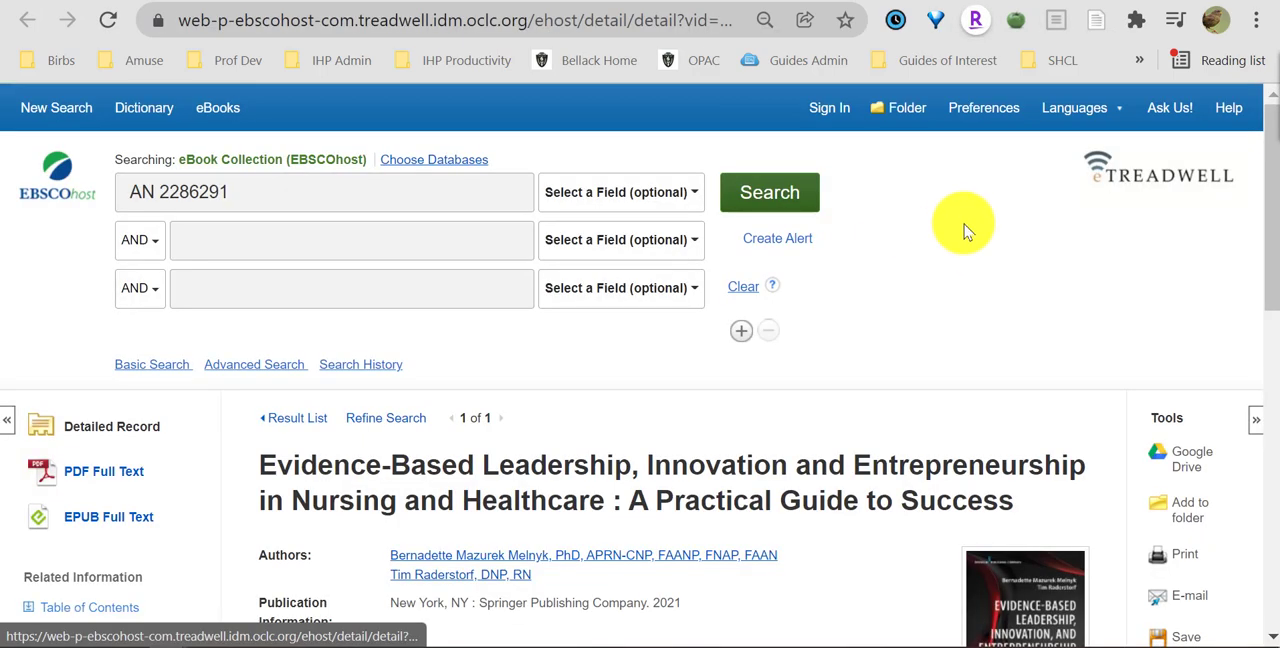
{"action": "scroll", "coordinate": [964, 224], "scroll_direction": "down", "scroll_amount": 2}
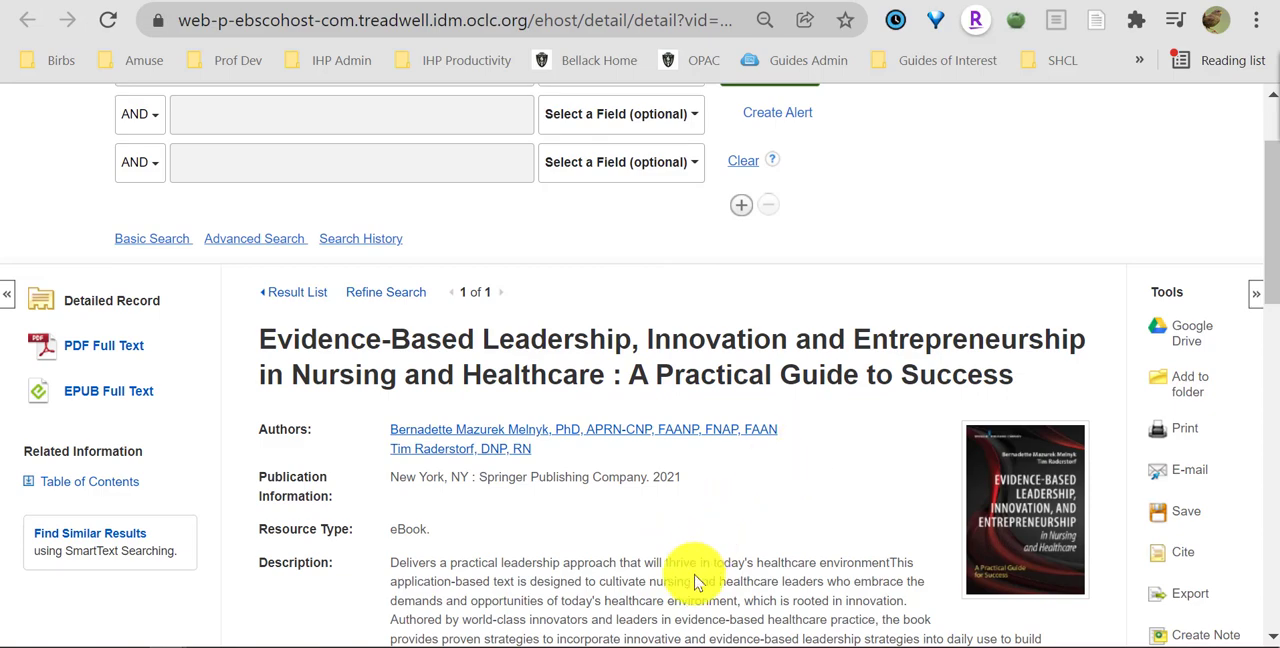
{"action": "scroll", "coordinate": [830, 460], "scroll_direction": "down", "scroll_amount": 1}
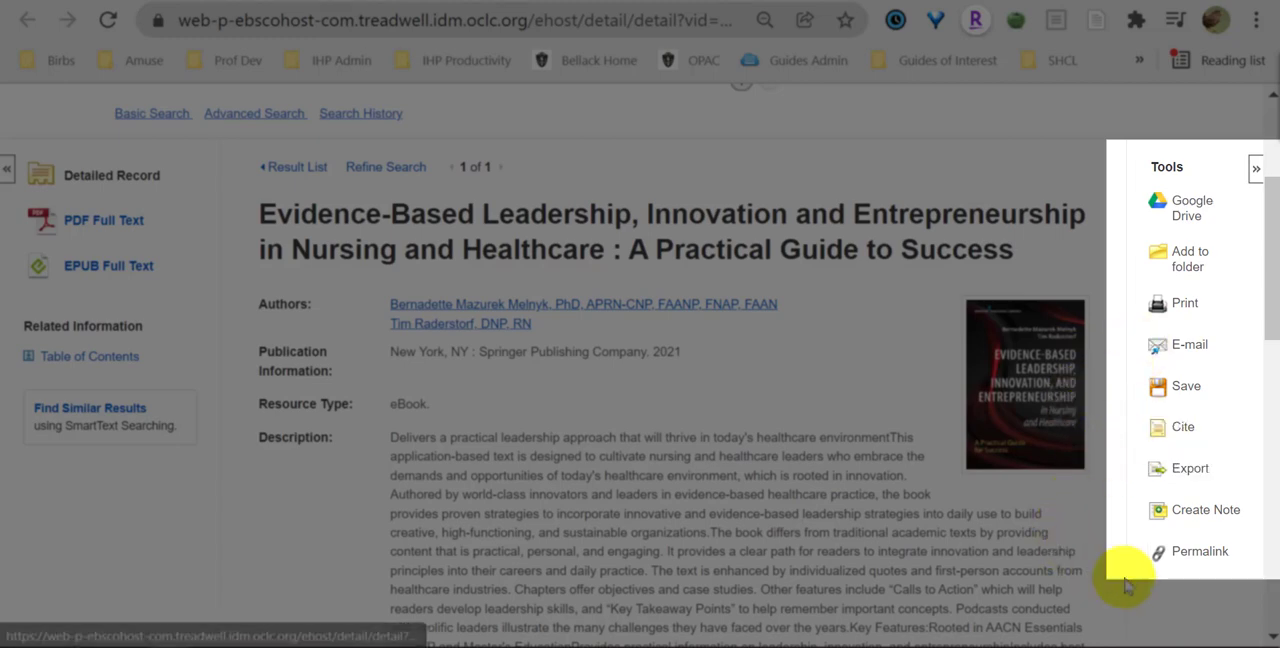
{"action": "left_click", "coordinate": [1194, 556]}
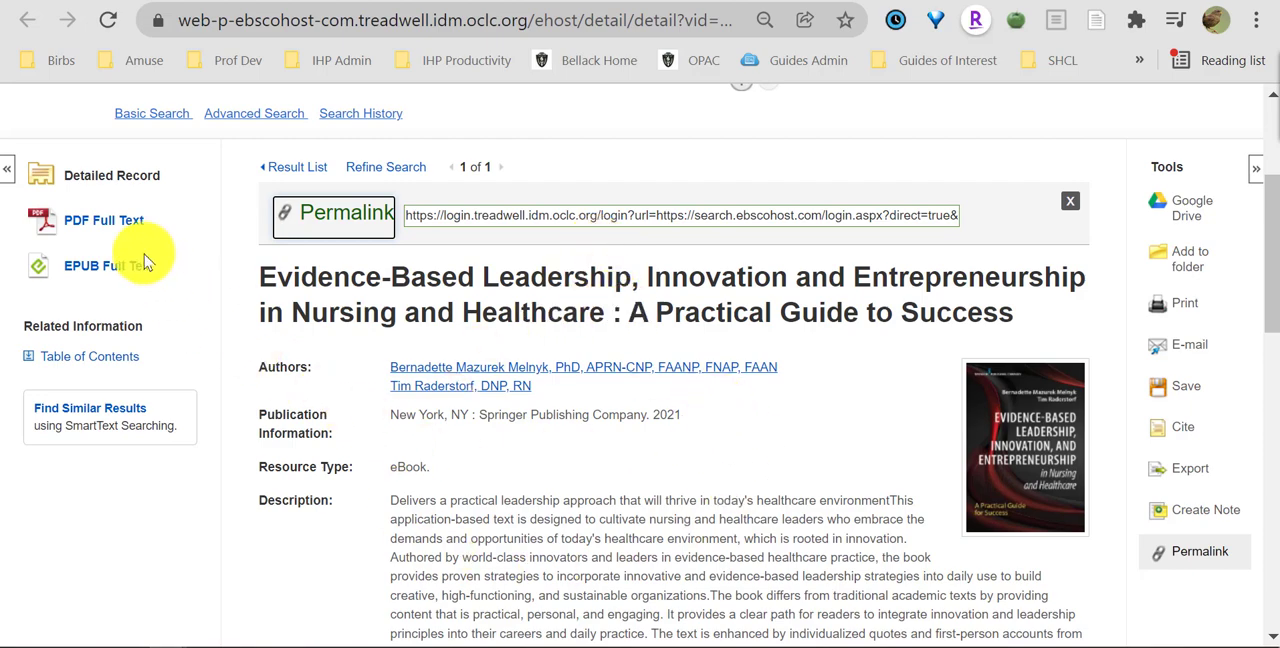
{"action": "left_click", "coordinate": [1070, 203]}
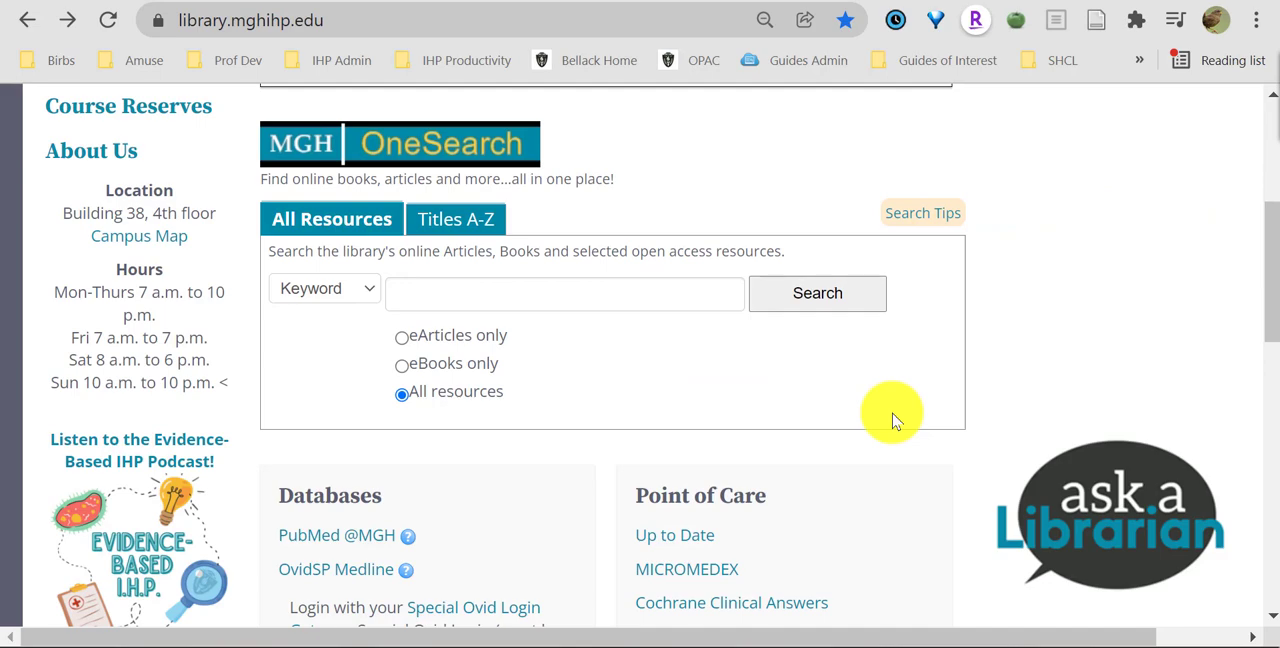
{"action": "scroll", "coordinate": [893, 420], "scroll_direction": "down", "scroll_amount": 1}
{"action": "scroll", "coordinate": [893, 420], "scroll_direction": "down", "scroll_amount": 1}
{"action": "scroll", "coordinate": [893, 420], "scroll_direction": "down", "scroll_amount": 1}
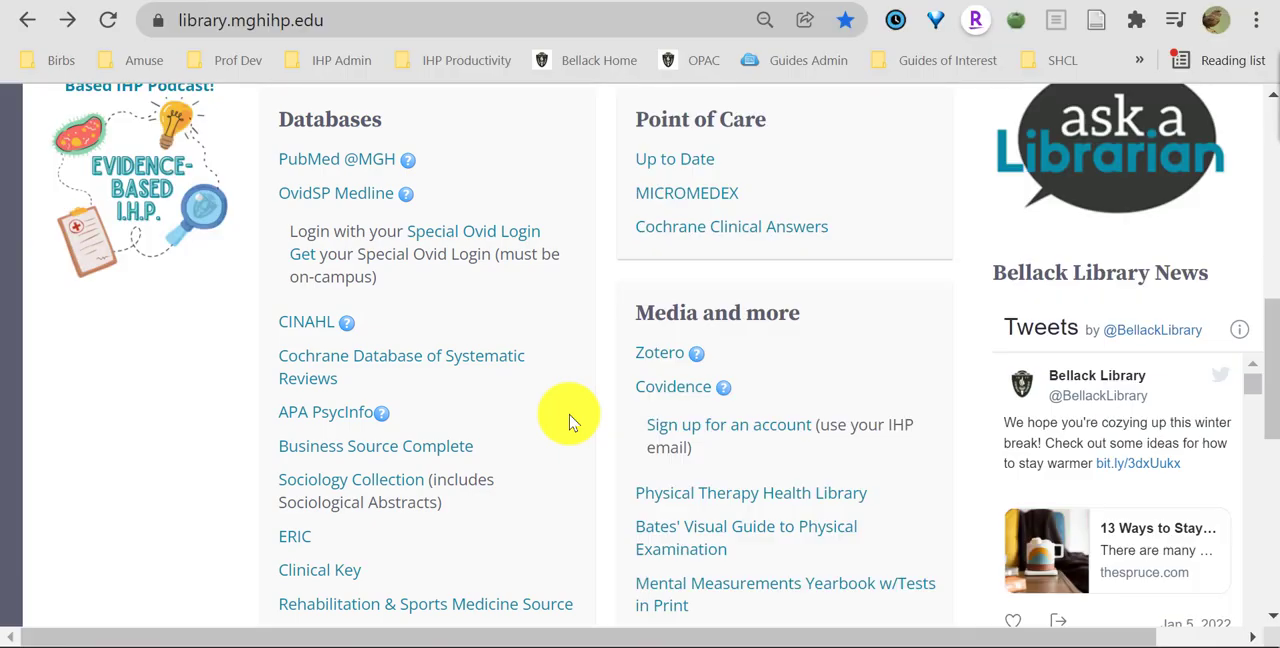
{"action": "scroll", "coordinate": [569, 414], "scroll_direction": "down", "scroll_amount": 1}
{"action": "scroll", "coordinate": [569, 414], "scroll_direction": "down", "scroll_amount": 2}
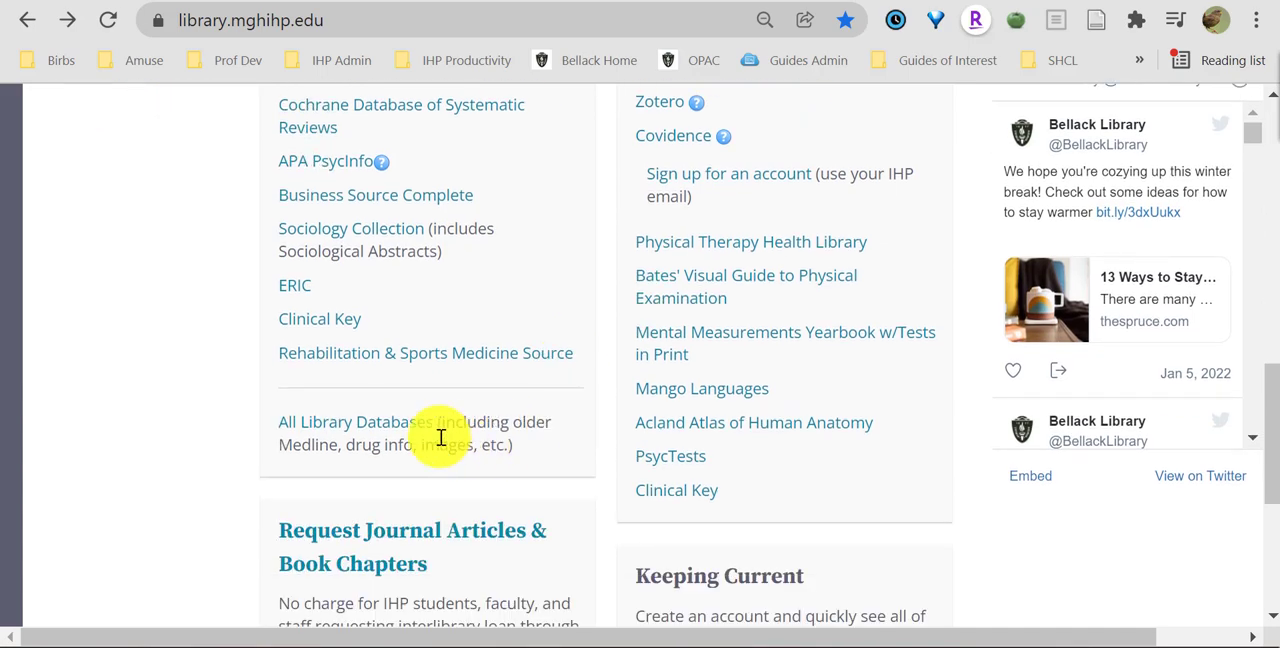
Open the All Library Databases A–Z guide from the home page
{"action": "left_click", "coordinate": [401, 428]}
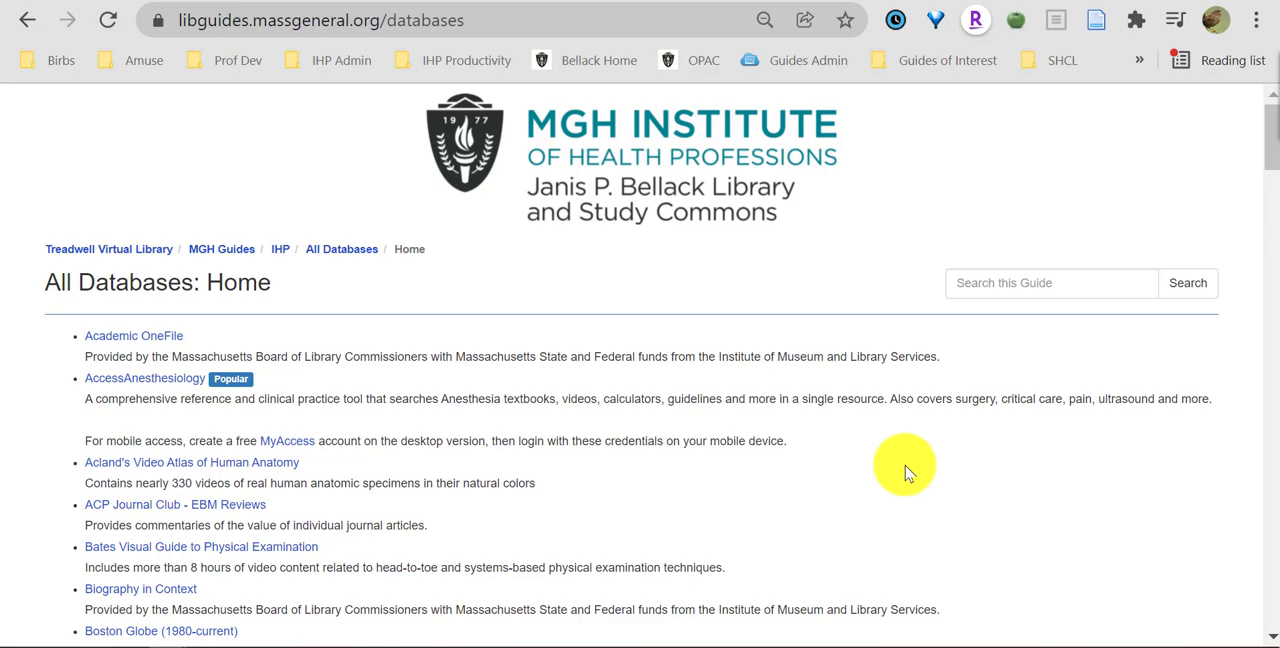
Find google scholar in the database list and open Google Scholar@MGH
{"action": "key", "text": "ctrl+f"}
{"action": "type", "text": "googl"}
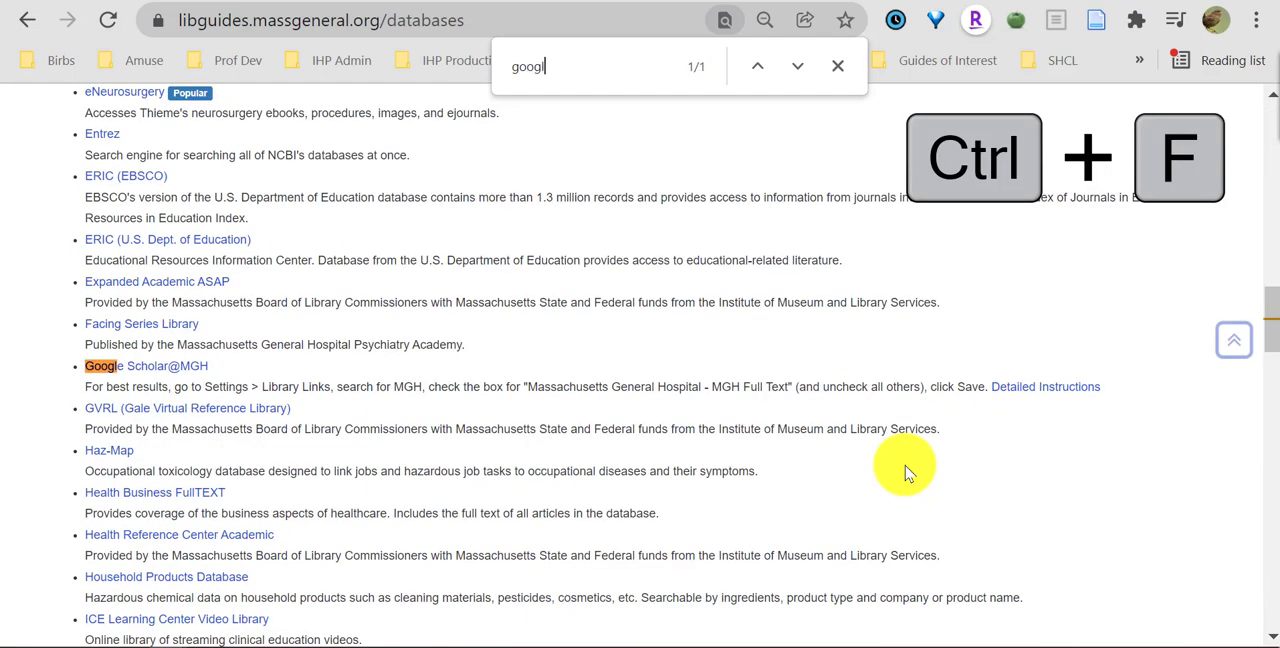
{"action": "type", "text": "e scholar"}
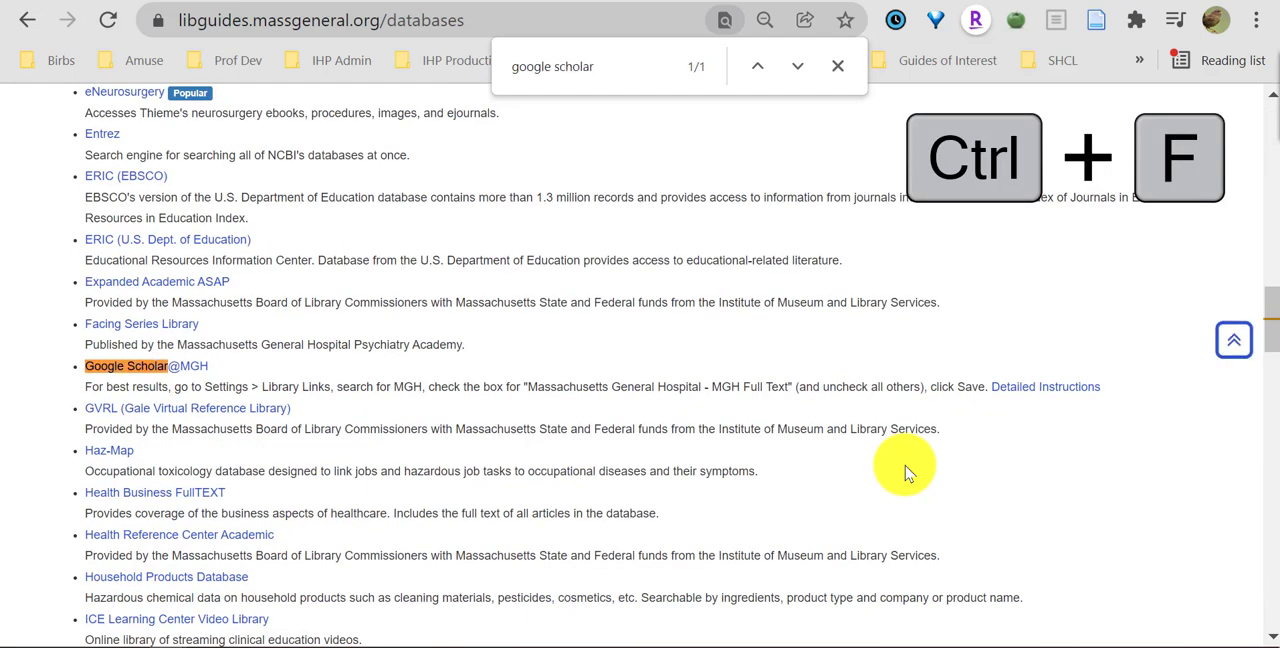
{"action": "left_click", "coordinate": [193, 367]}
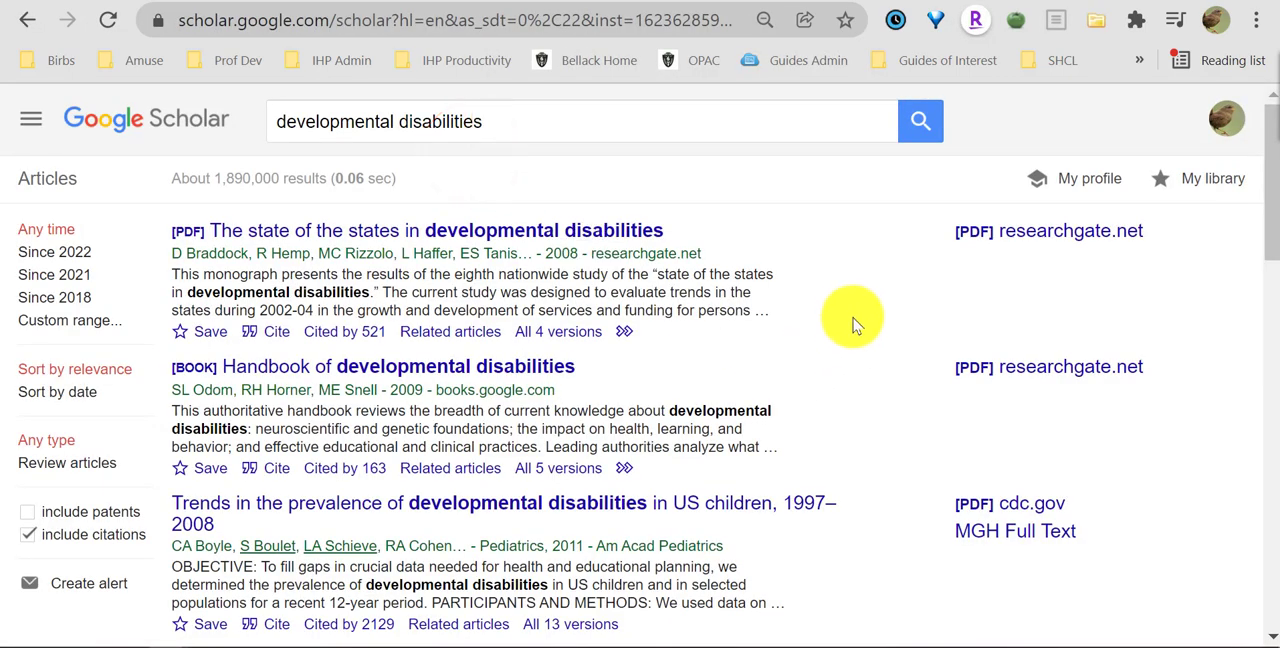
{"action": "scroll", "coordinate": [853, 323], "scroll_direction": "down", "scroll_amount": 3}
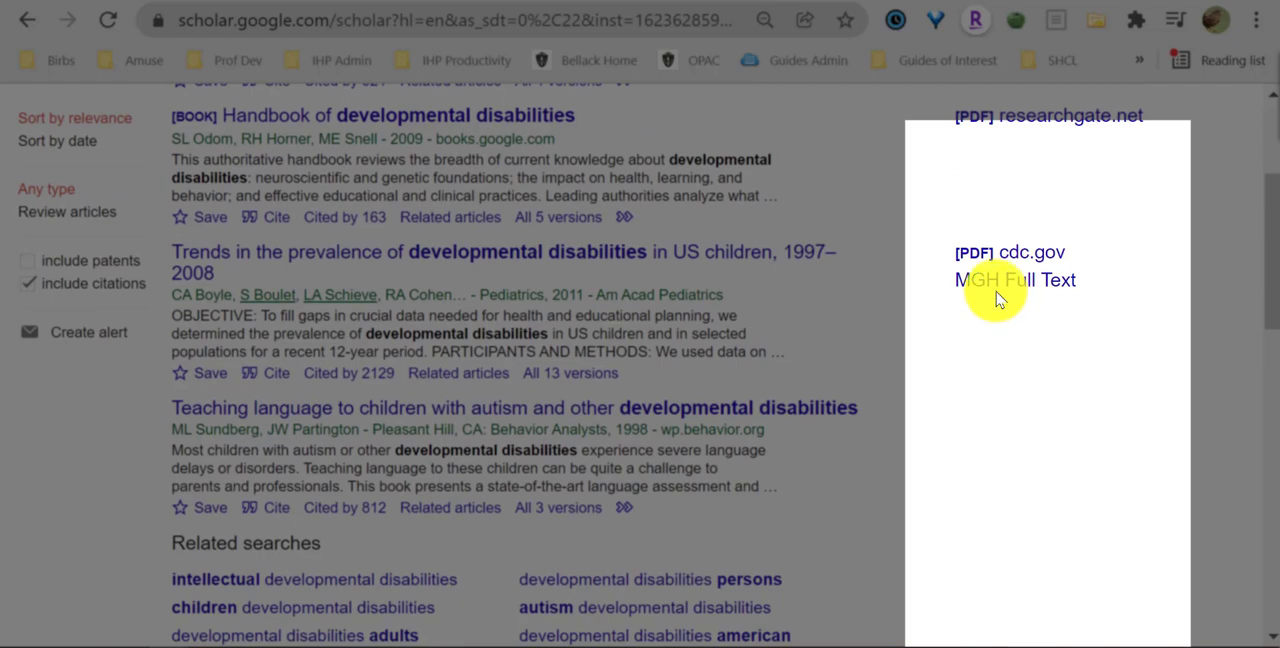
{"action": "scroll", "coordinate": [996, 298], "scroll_direction": "down", "scroll_amount": 3}
{"action": "scroll", "coordinate": [996, 298], "scroll_direction": "down", "scroll_amount": 3}
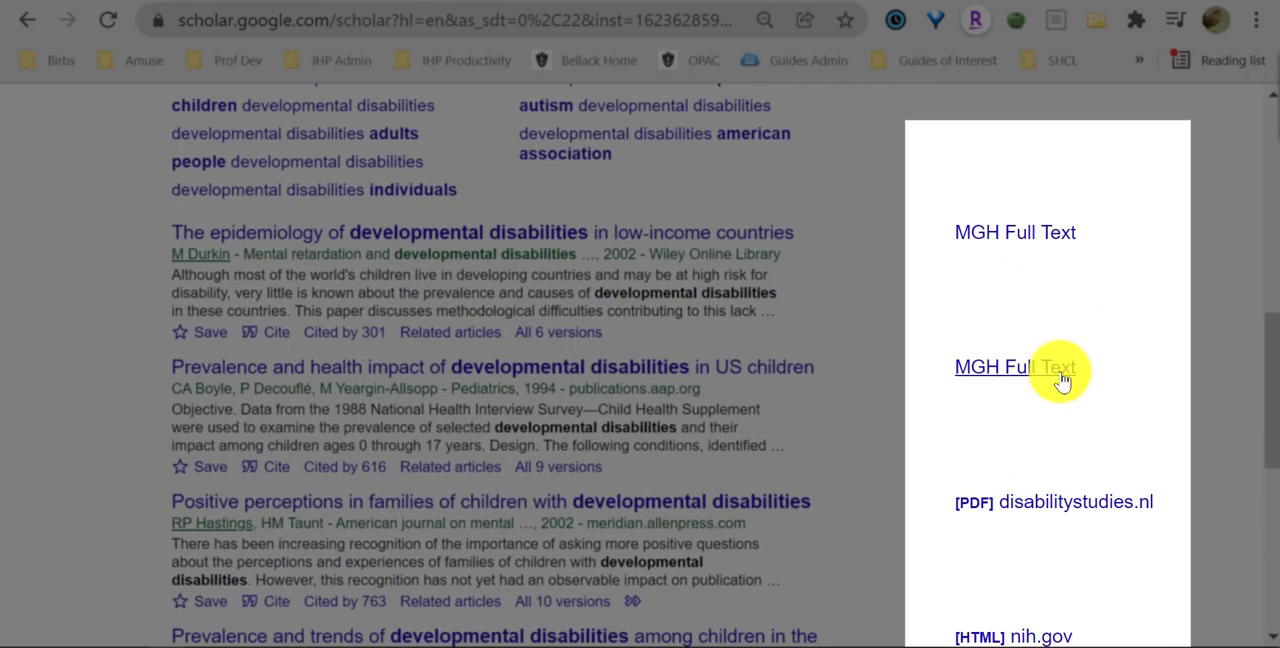
Follow an MGH Full Text link on a developmental disabilities result
{"action": "left_click", "coordinate": [1031, 378]}
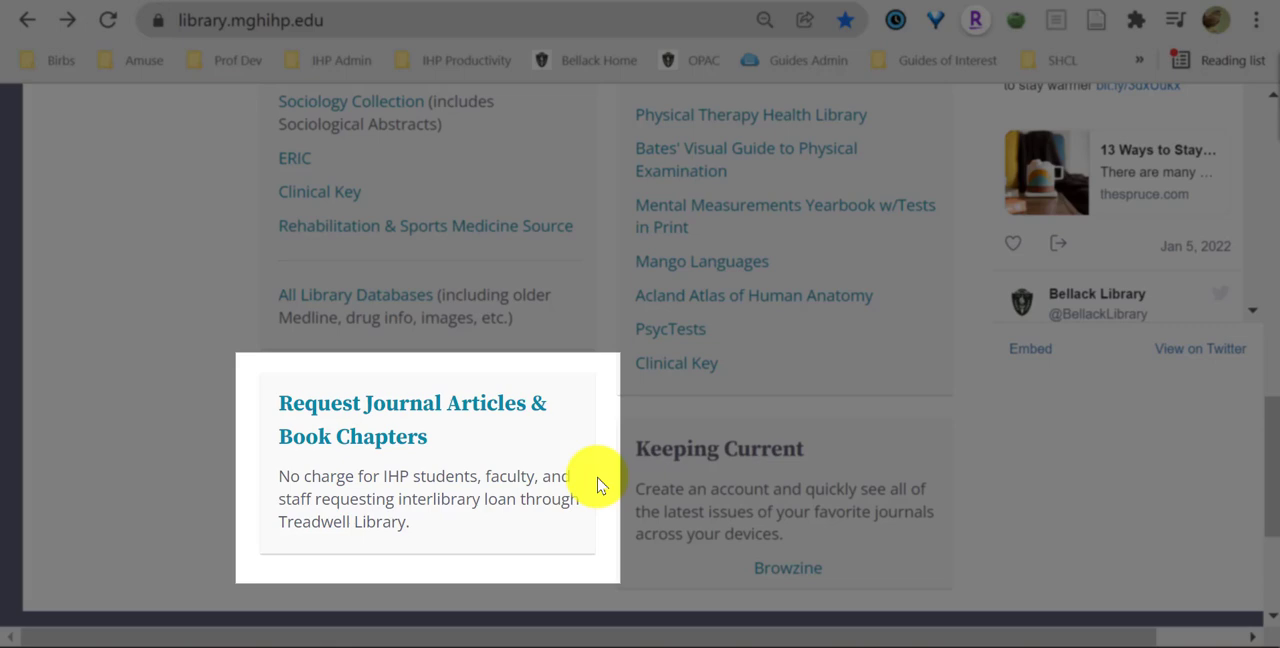
Review the journal article request form, bill it to MGH Institute of Health Professions, and return home
{"action": "left_click", "coordinate": [481, 410]}
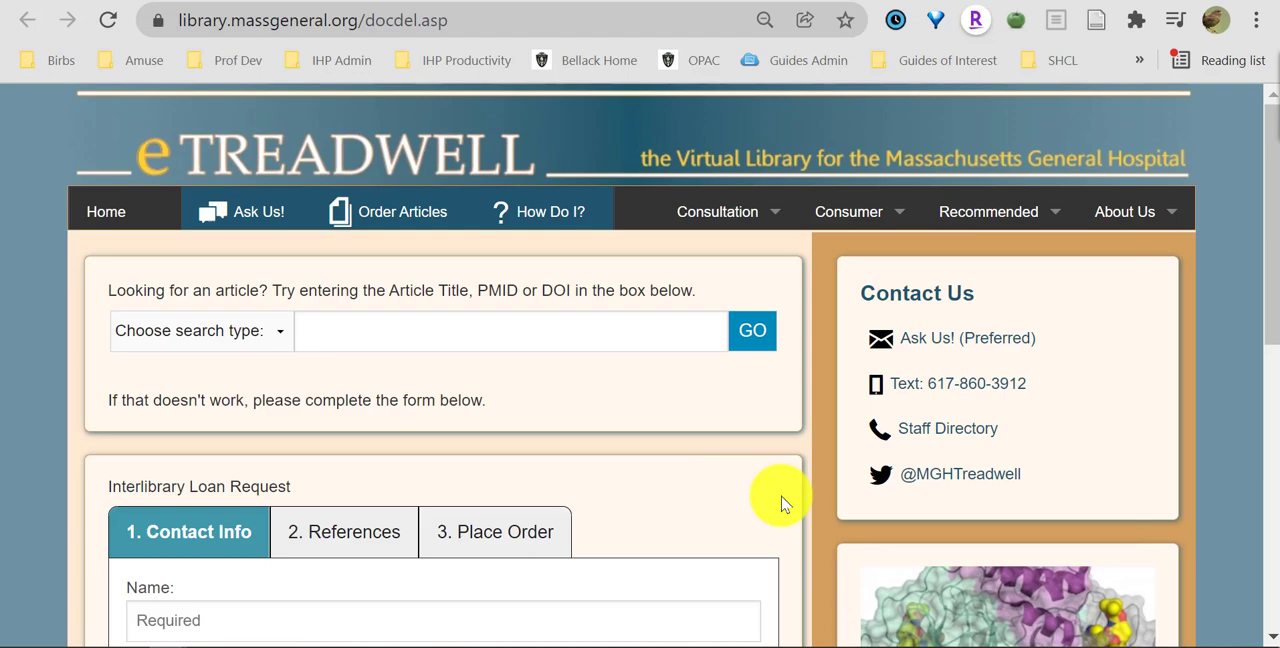
{"action": "scroll", "coordinate": [765, 490], "scroll_direction": "down", "scroll_amount": 1}
{"action": "scroll", "coordinate": [750, 475], "scroll_direction": "down", "scroll_amount": 2}
{"action": "scroll", "coordinate": [750, 470], "scroll_direction": "down", "scroll_amount": 1}
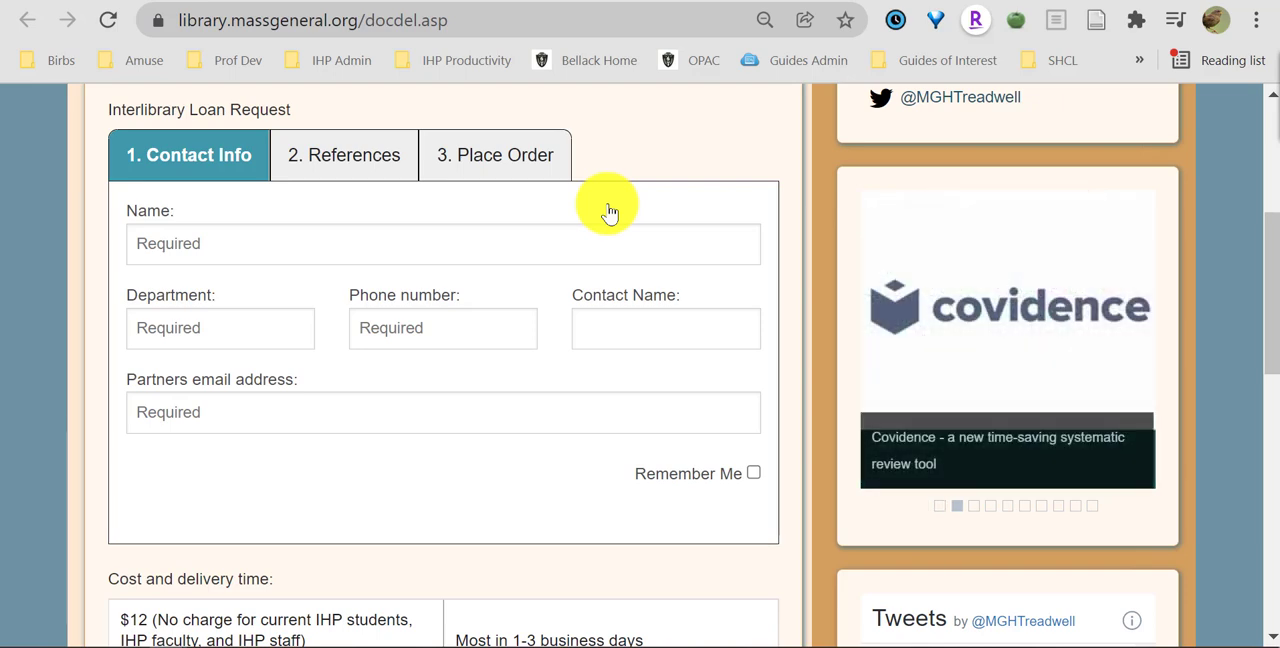
{"action": "left_click", "coordinate": [343, 157]}
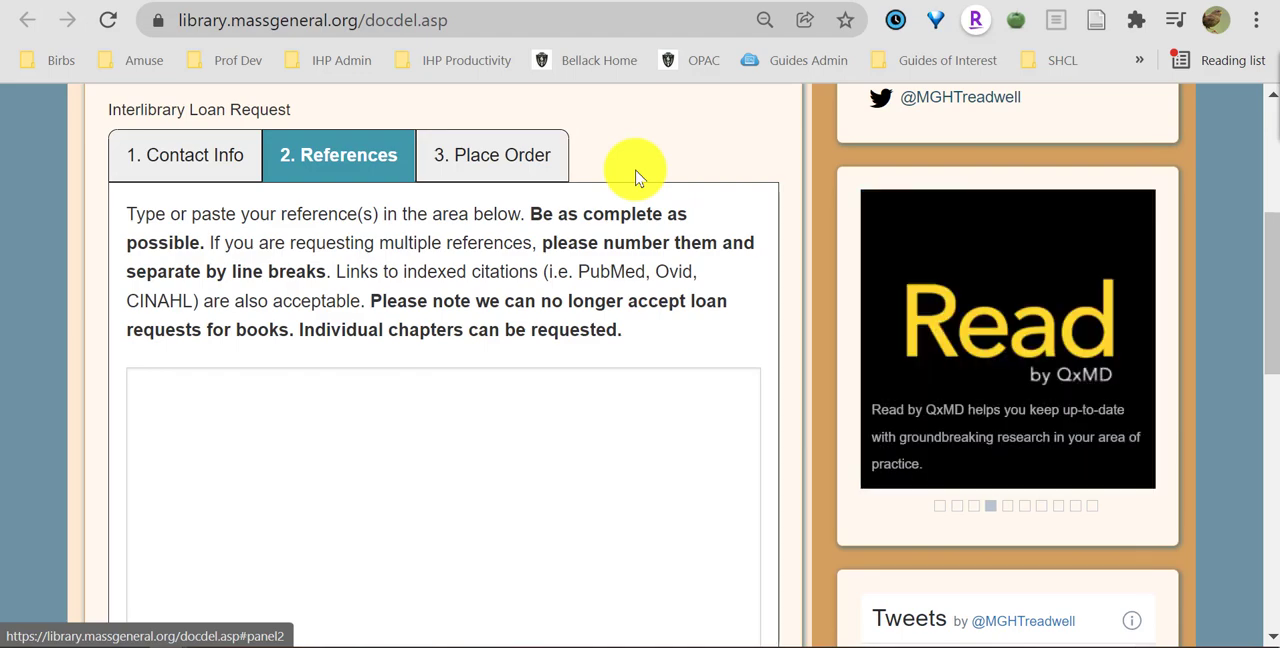
{"action": "left_click", "coordinate": [492, 172]}
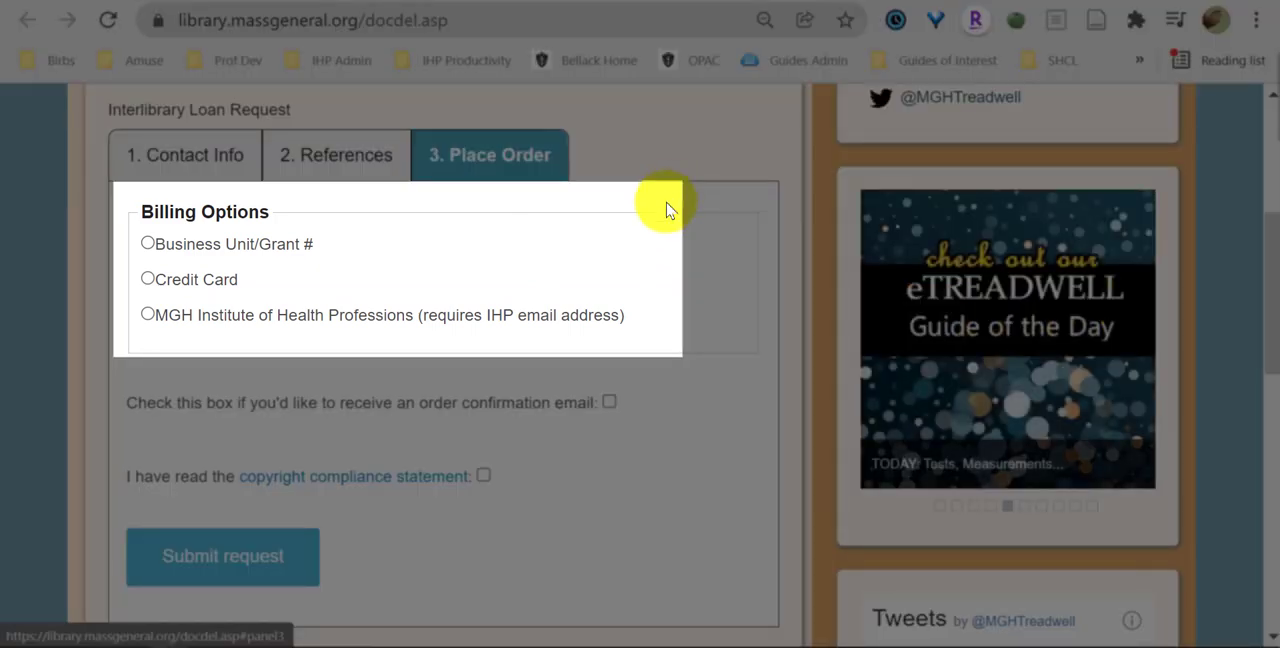
{"action": "left_click", "coordinate": [148, 314]}
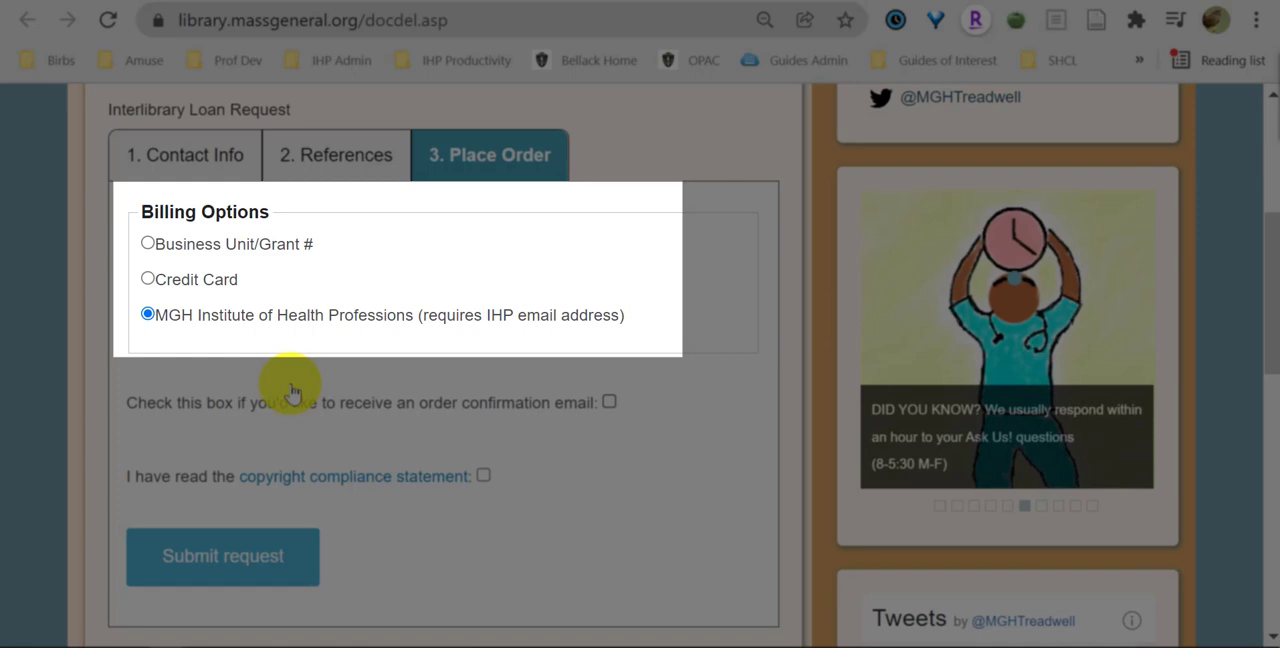
{"action": "scroll", "coordinate": [569, 449], "scroll_direction": "down", "scroll_amount": 3}
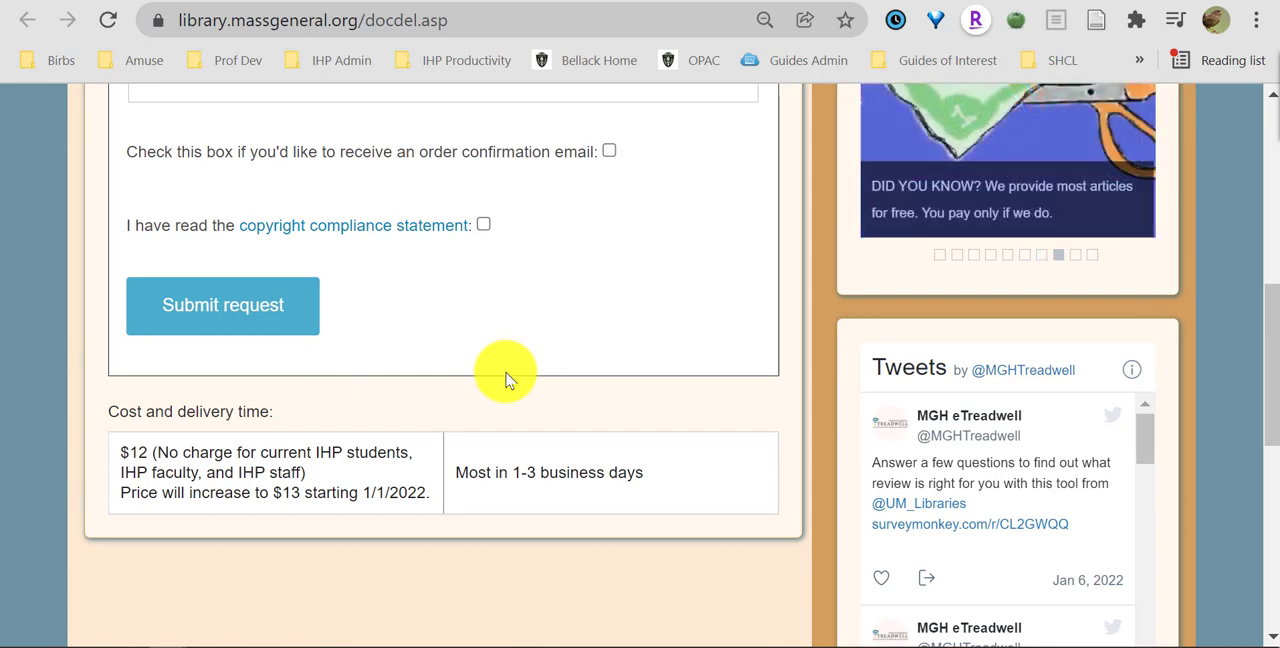
{"action": "key", "text": "alt+Left"}
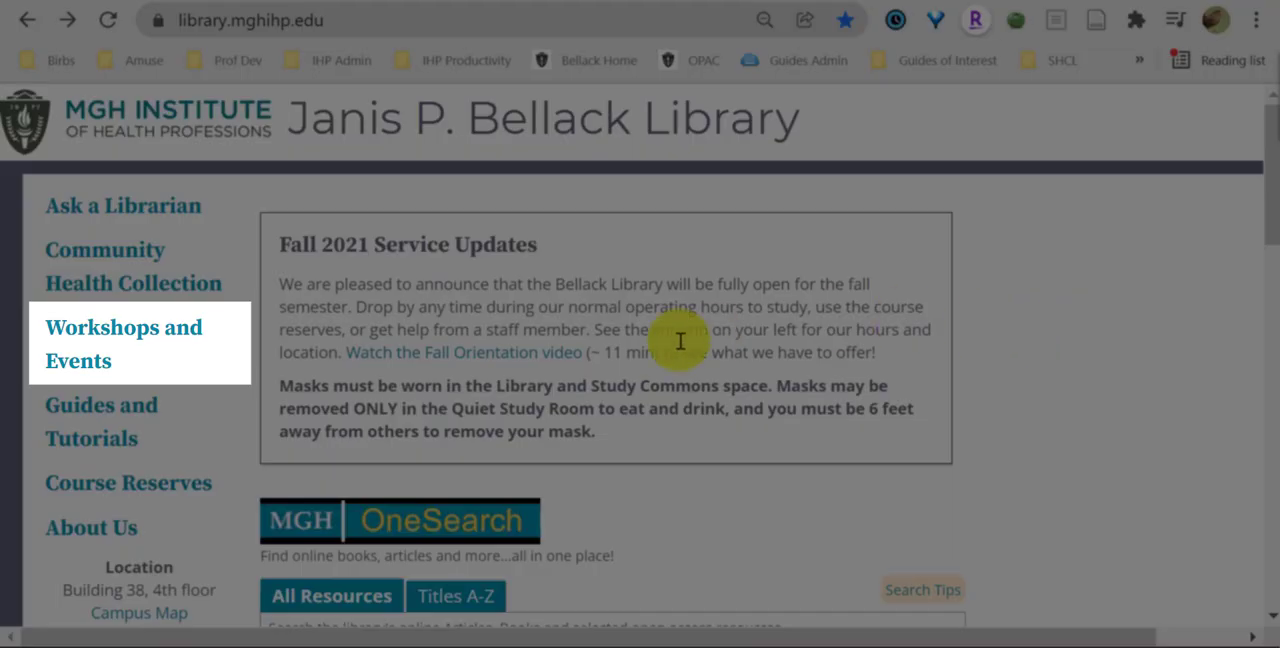
{"action": "left_click", "coordinate": [156, 341]}
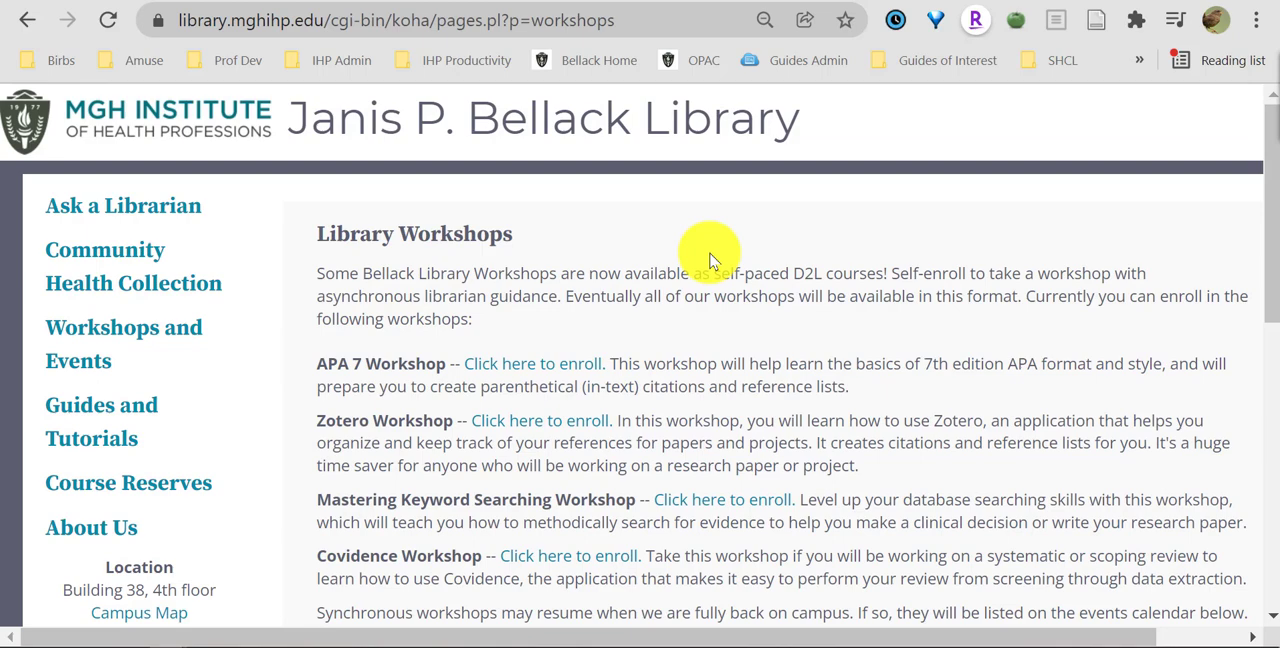
{"action": "scroll", "coordinate": [710, 260], "scroll_direction": "down", "scroll_amount": 1}
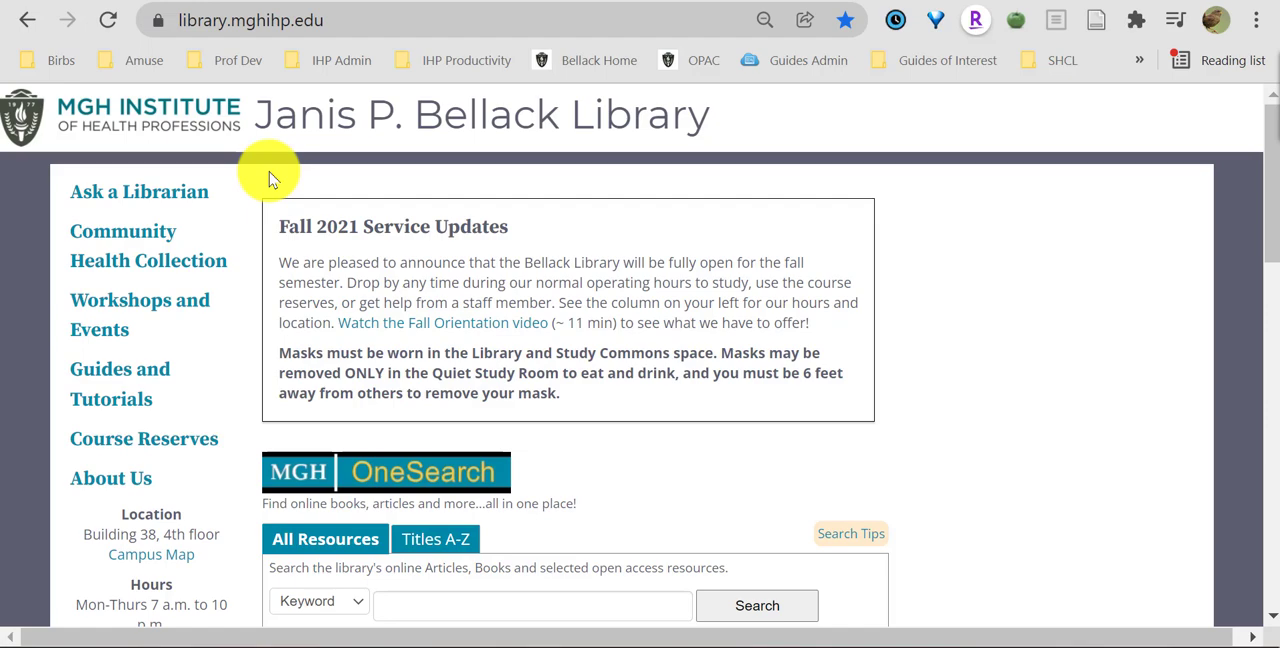
Go to Ask a Librarian and start booking a consultation on the Outlook booking page
{"action": "left_click", "coordinate": [184, 197]}
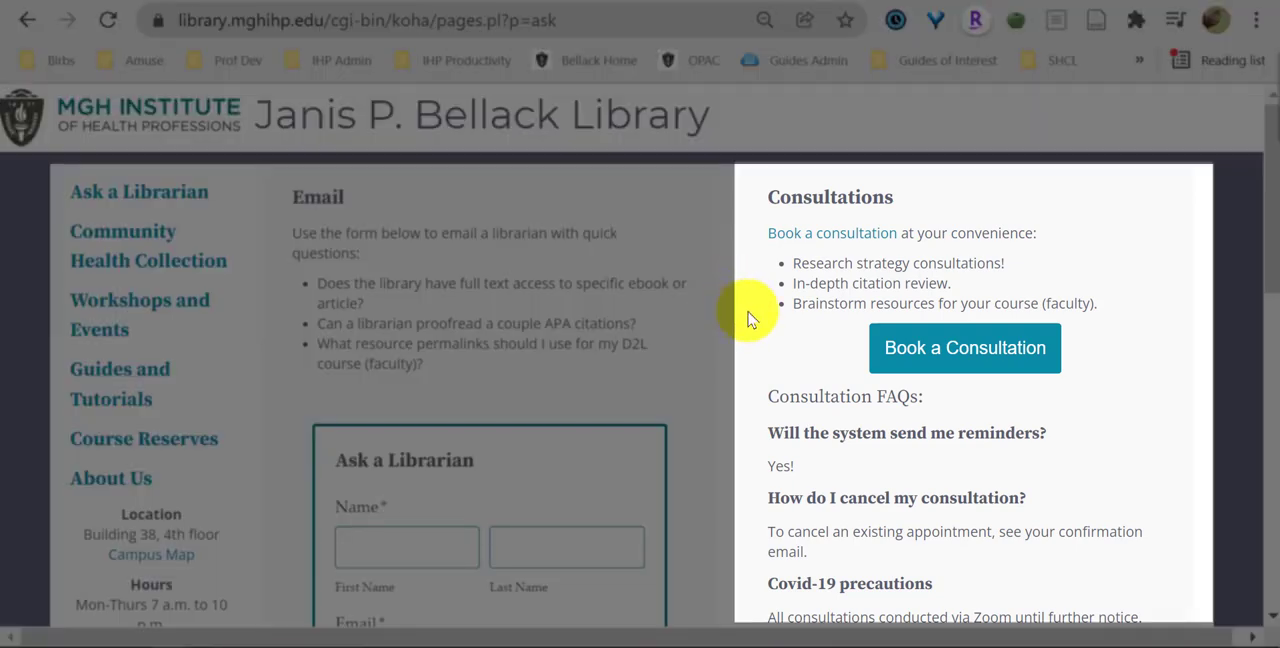
{"action": "left_click", "coordinate": [973, 370]}
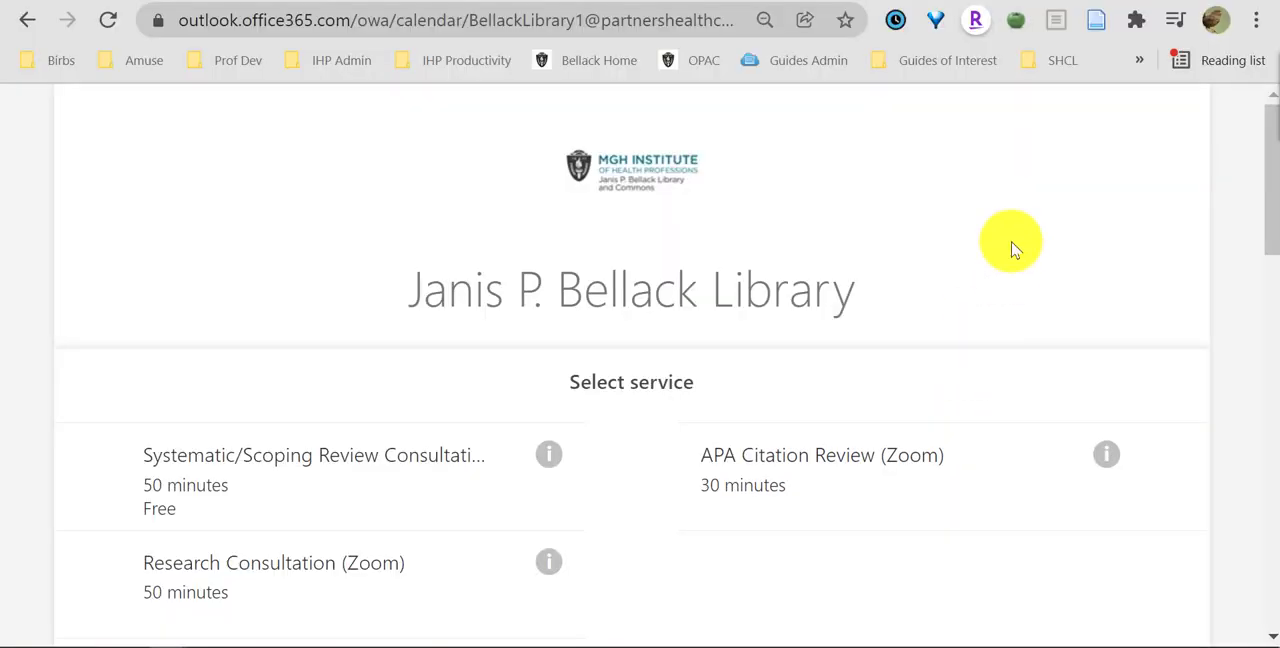
{"action": "scroll", "coordinate": [1011, 246], "scroll_direction": "down", "scroll_amount": 1}
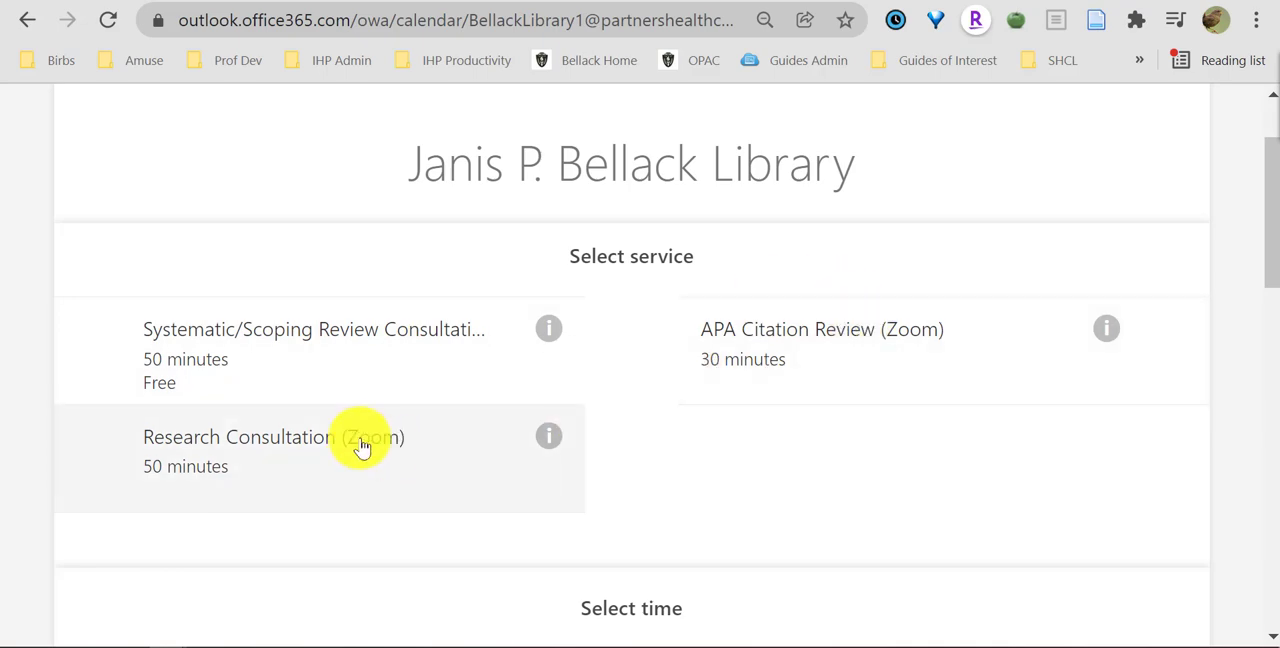
Choose a 50-minute Research Consultation (Zoom) on January 20, 2022 at 7:00 pm
{"action": "left_click", "coordinate": [362, 447]}
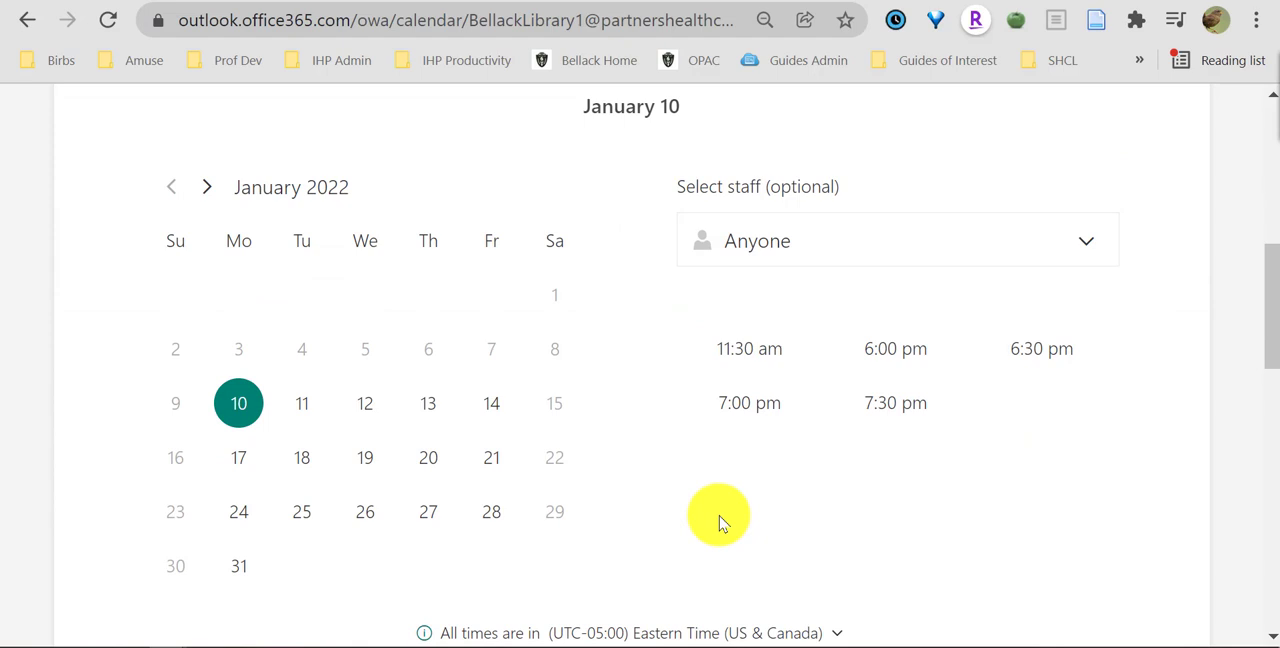
{"action": "left_click", "coordinate": [430, 455]}
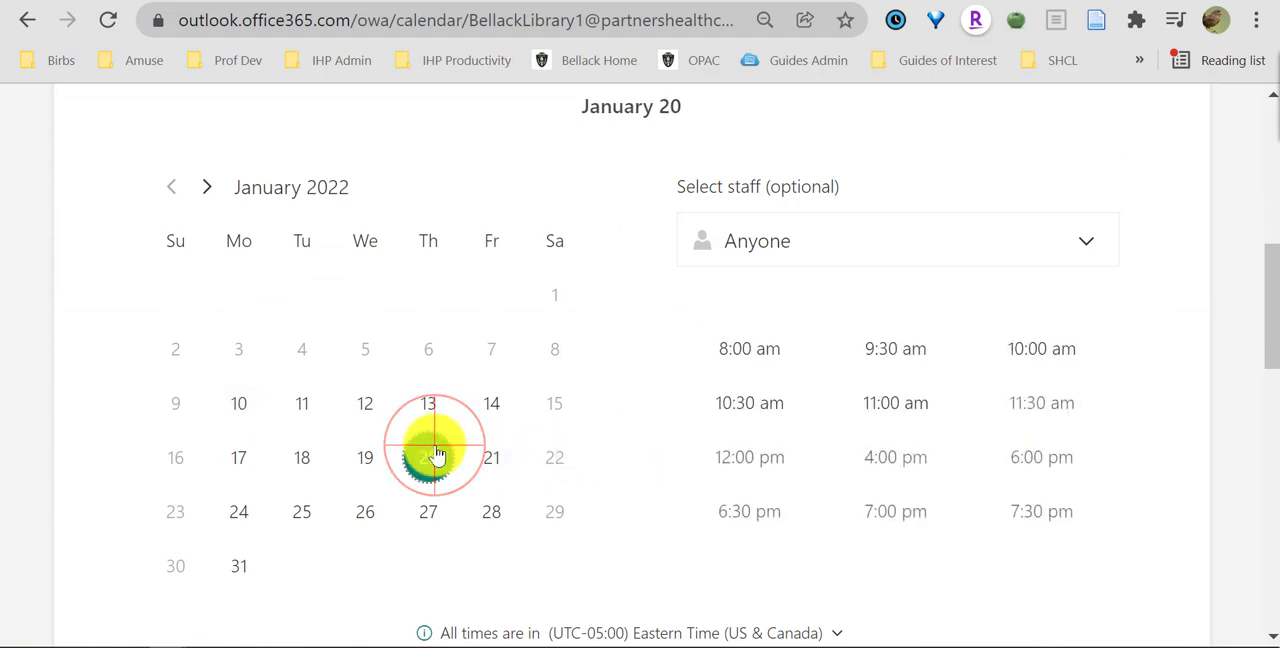
{"action": "left_click", "coordinate": [895, 510]}
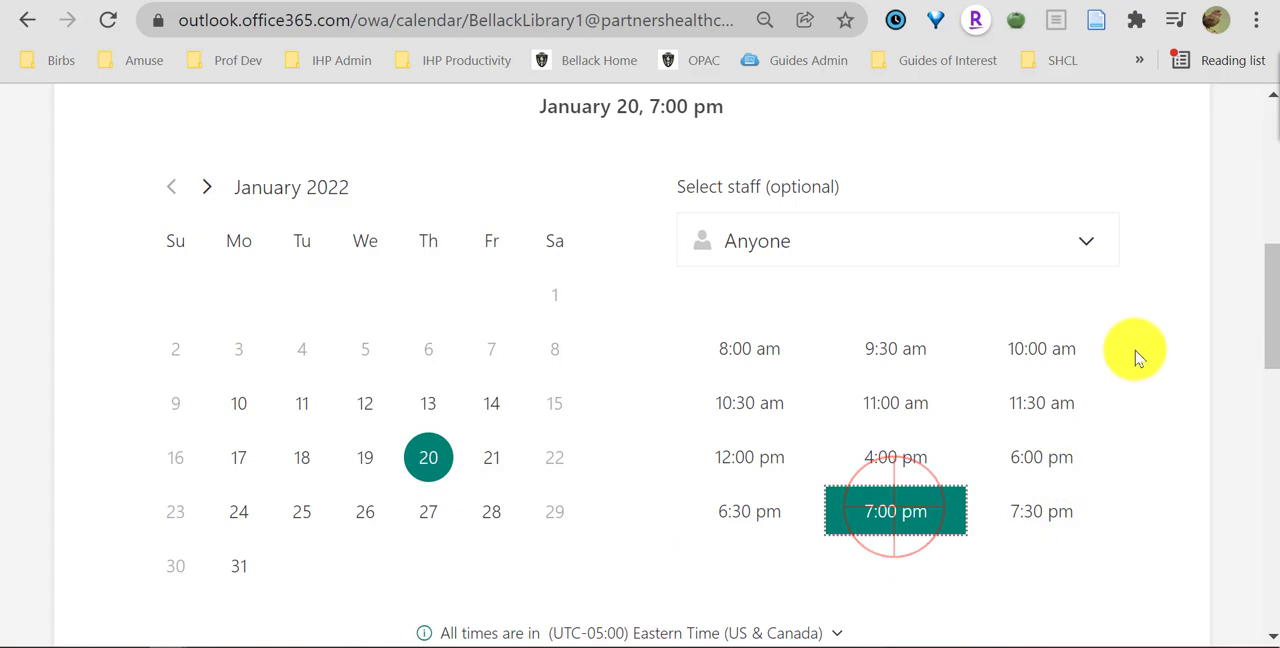
{"action": "scroll", "coordinate": [1146, 338], "scroll_direction": "down", "scroll_amount": 1}
{"action": "scroll", "coordinate": [1146, 338], "scroll_direction": "down", "scroll_amount": 1}
{"action": "scroll", "coordinate": [1148, 340], "scroll_direction": "down", "scroll_amount": 3}
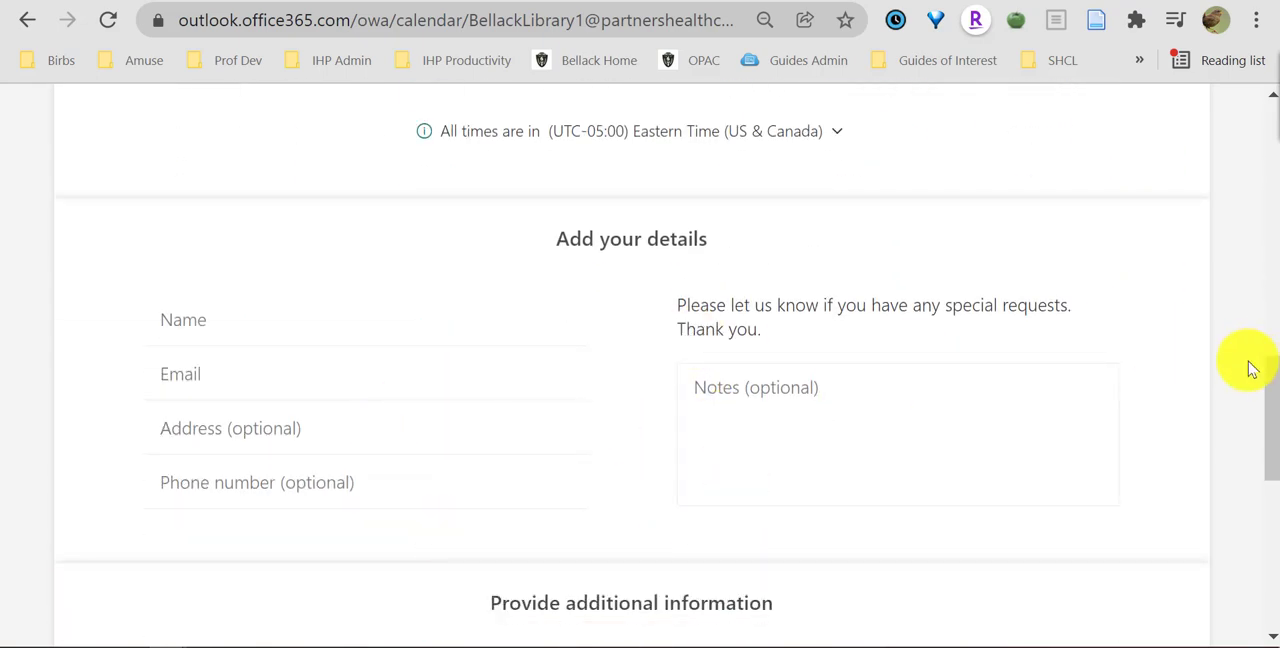
{"action": "scroll", "coordinate": [1250, 368], "scroll_direction": "down", "scroll_amount": 3}
{"action": "scroll", "coordinate": [1094, 400], "scroll_direction": "down", "scroll_amount": 2}
Set Program/Department to ABSN and move to the help-needed field, left empty
{"action": "left_click", "coordinate": [676, 210]}
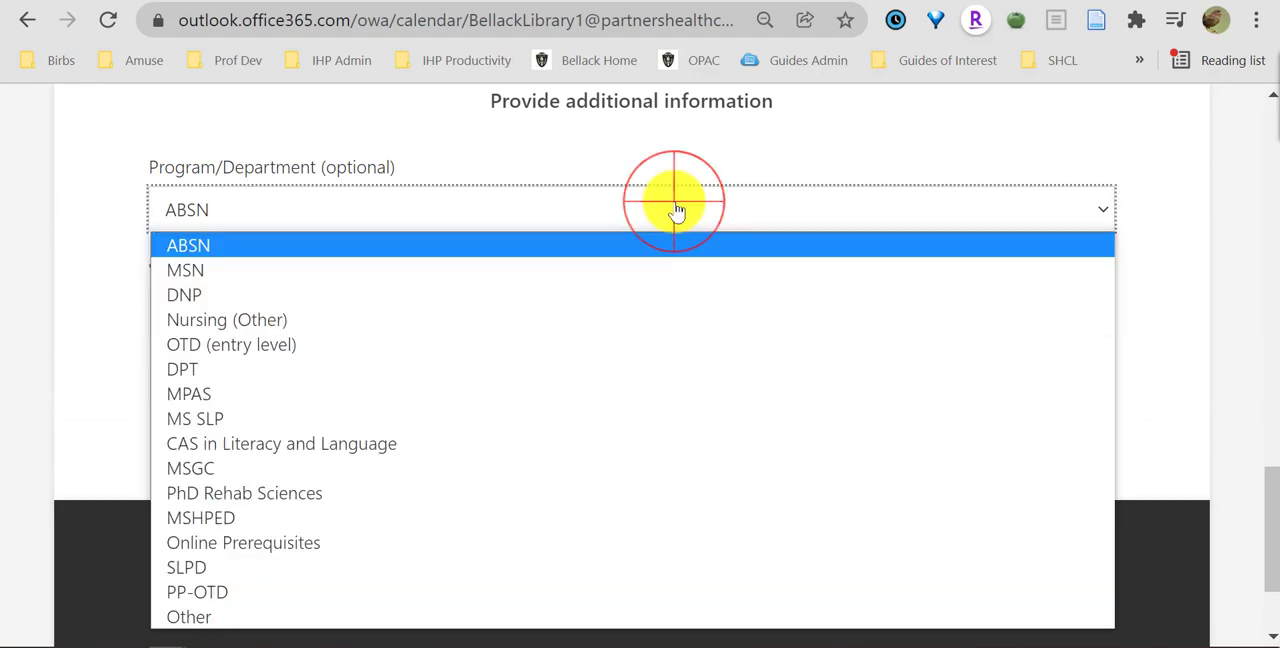
{"action": "left_click", "coordinate": [676, 210]}
{"action": "left_click", "coordinate": [544, 310]}
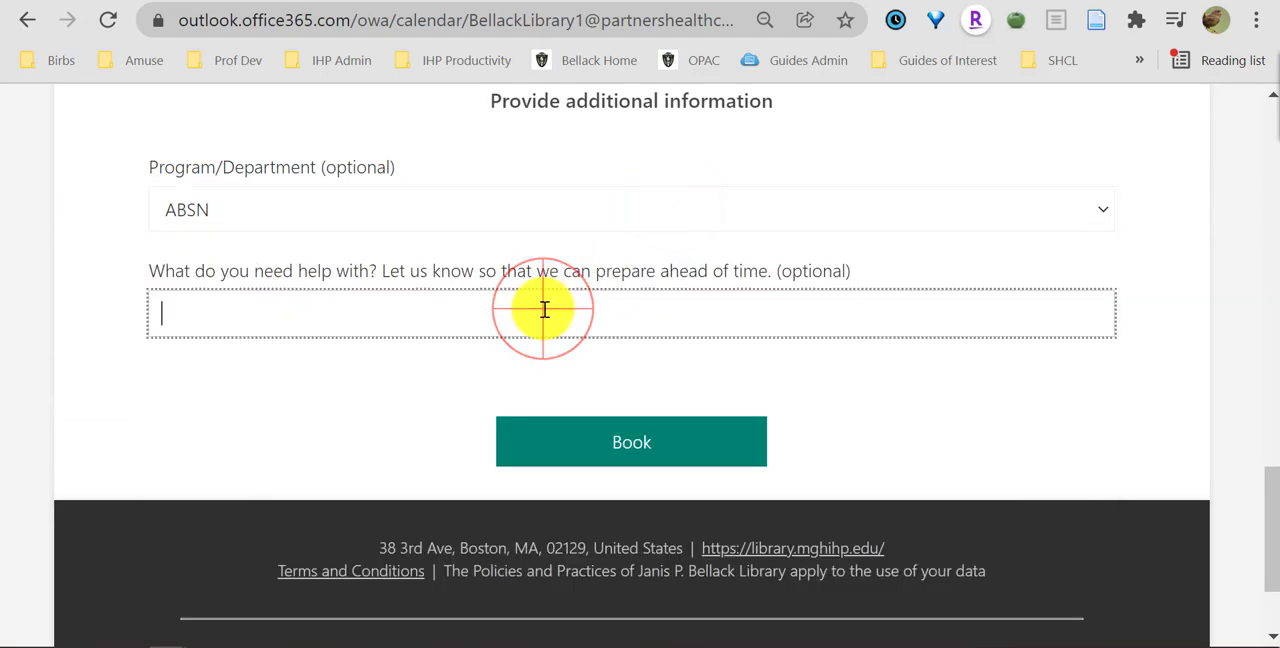